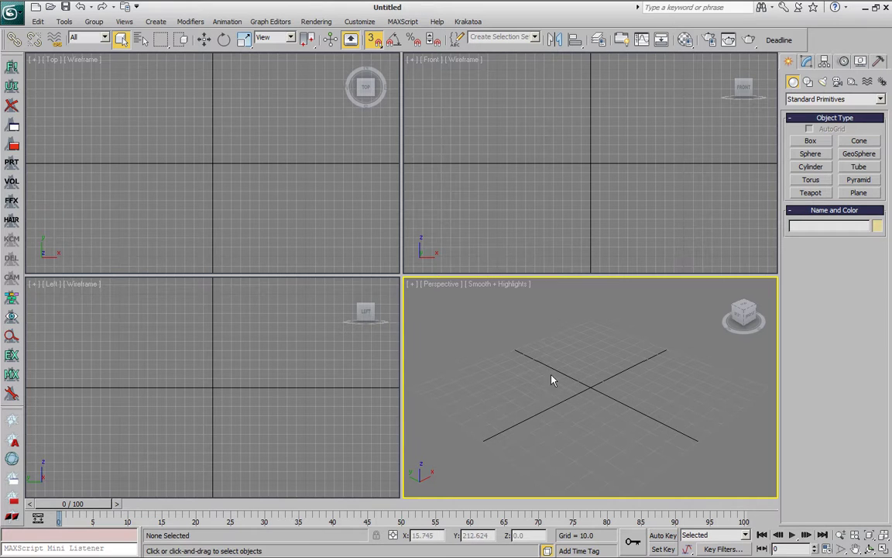
Open the scene KMX_Hair_TestScene_Demo_v001.max and select the PRT Hair object around the orange hair
{"action": "left_click", "coordinate": [11, 12]}
{"action": "left_click", "coordinate": [128, 79]}
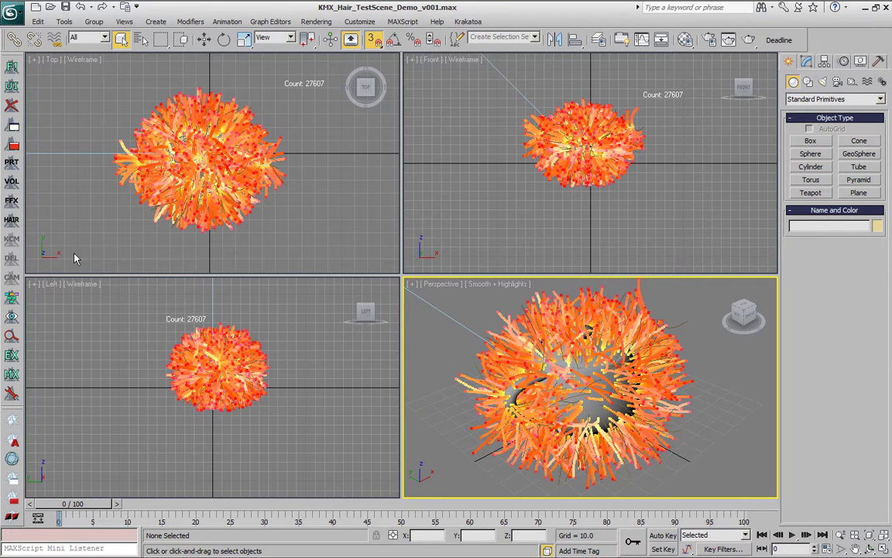
{"action": "left_click", "coordinate": [654, 440]}
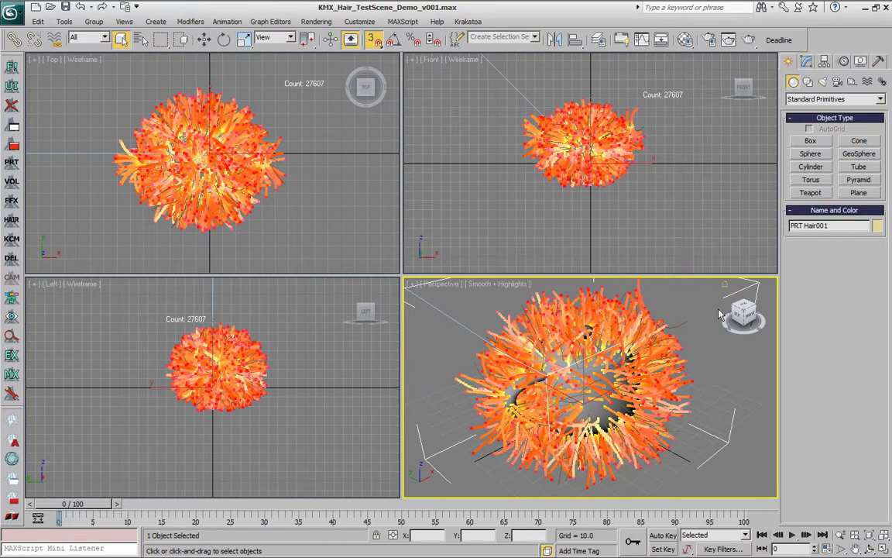
Review the Magma_Den_Col modifier's density and color flow in the Magma editor and close the editor
{"action": "left_click", "coordinate": [806, 61]}
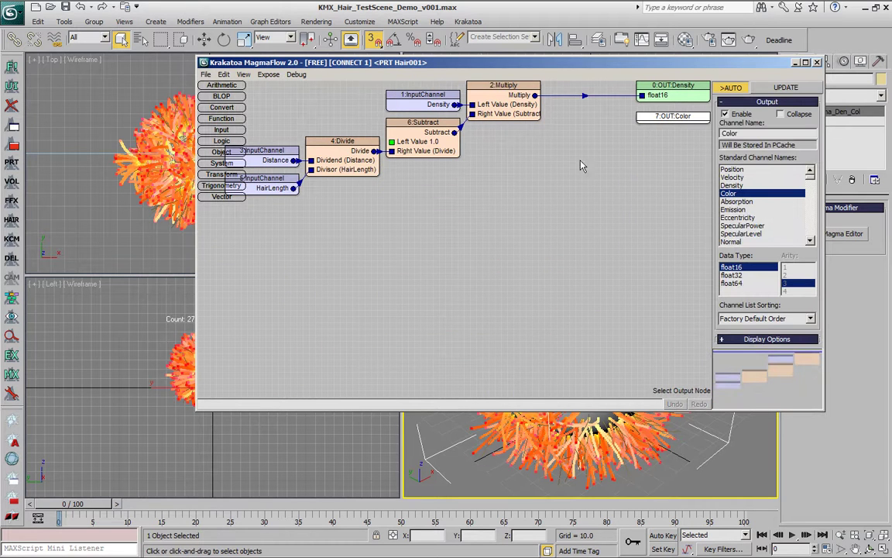
{"action": "left_click", "coordinate": [577, 177]}
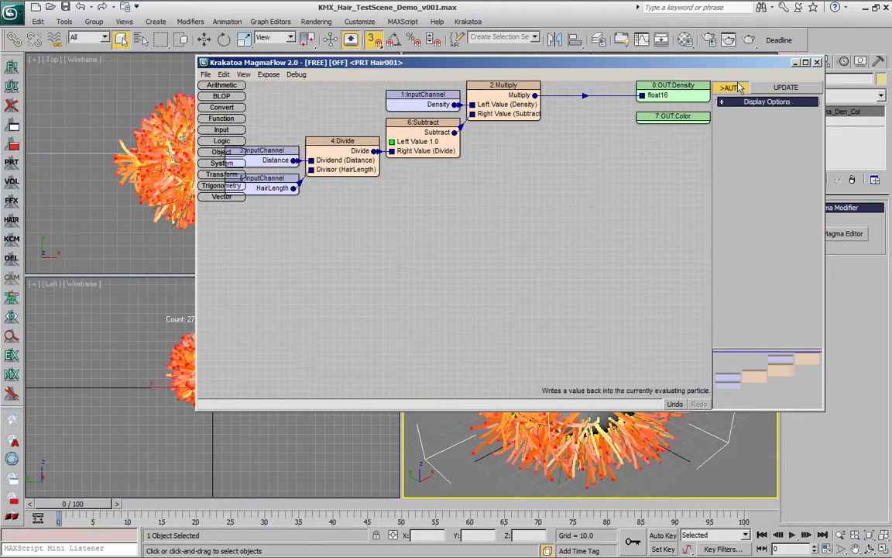
{"action": "left_click", "coordinate": [818, 62]}
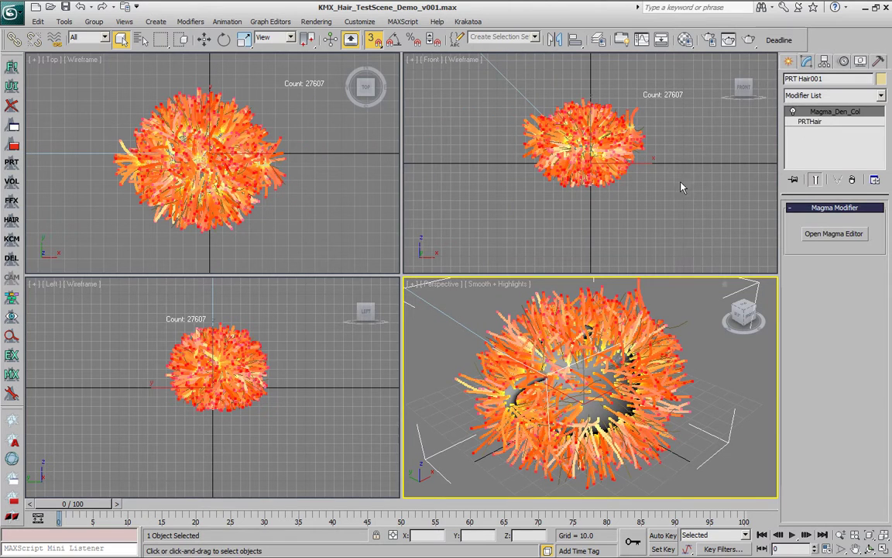
Set the Density Falloff of the PRT Hair's base PRTHair level to 1.0
{"action": "left_click", "coordinate": [811, 122]}
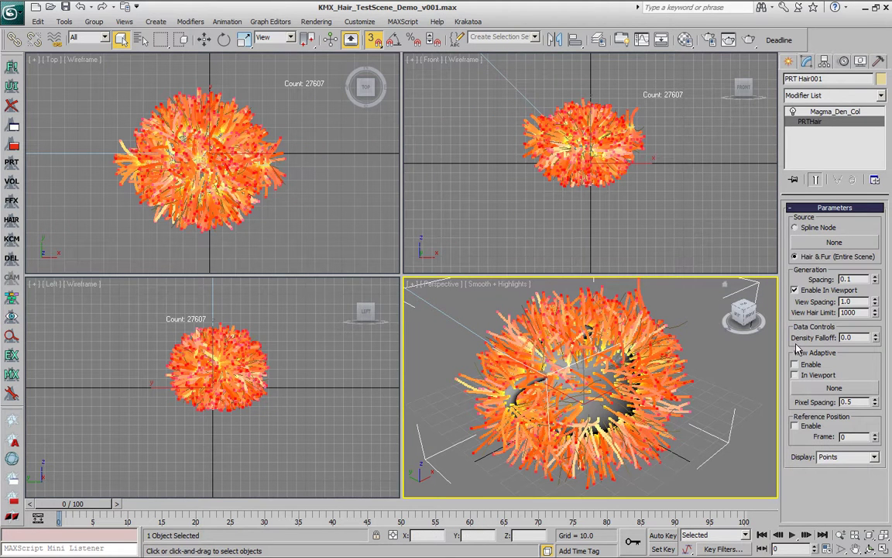
{"action": "double_click", "coordinate": [846, 338]}
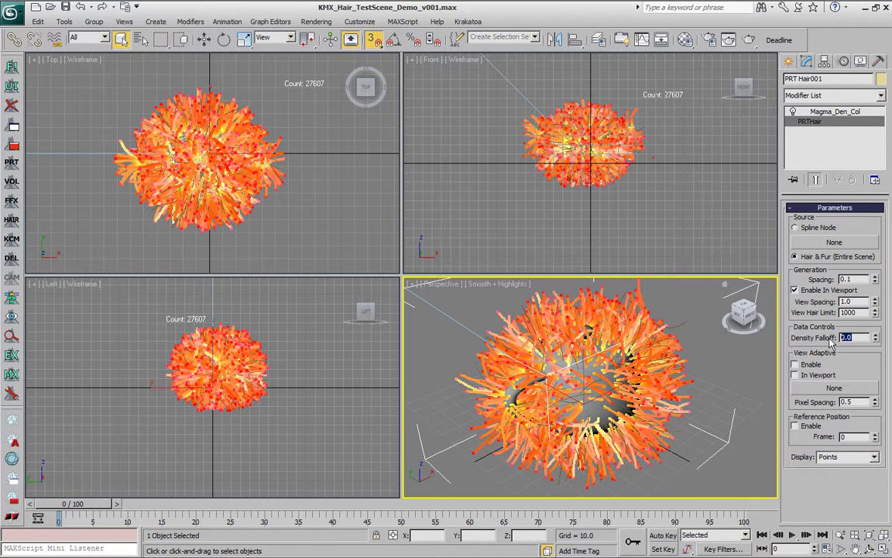
{"action": "key", "text": "Return"}
{"action": "left_click", "coordinate": [859, 338]}
{"action": "key", "text": "Return"}
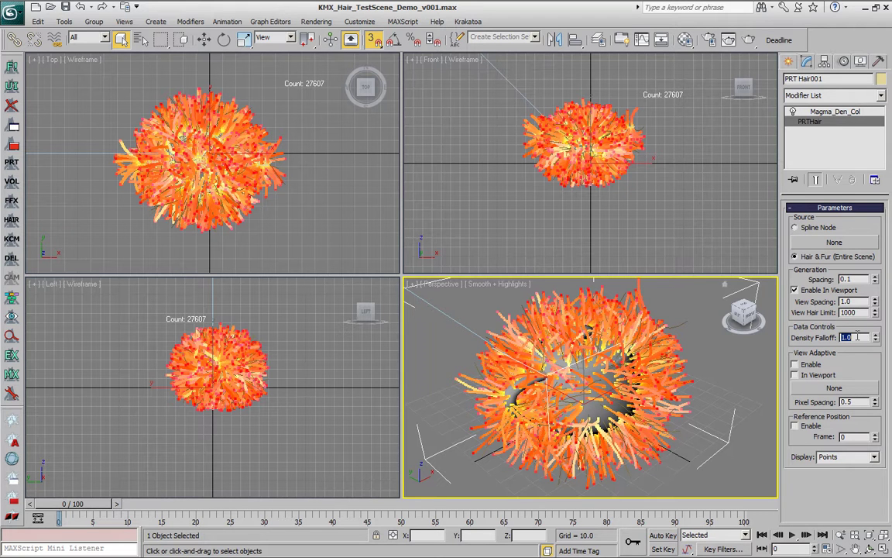
{"action": "type", "text": "1.45"}
{"action": "key", "text": "Return"}
{"action": "left_click", "coordinate": [857, 338]}
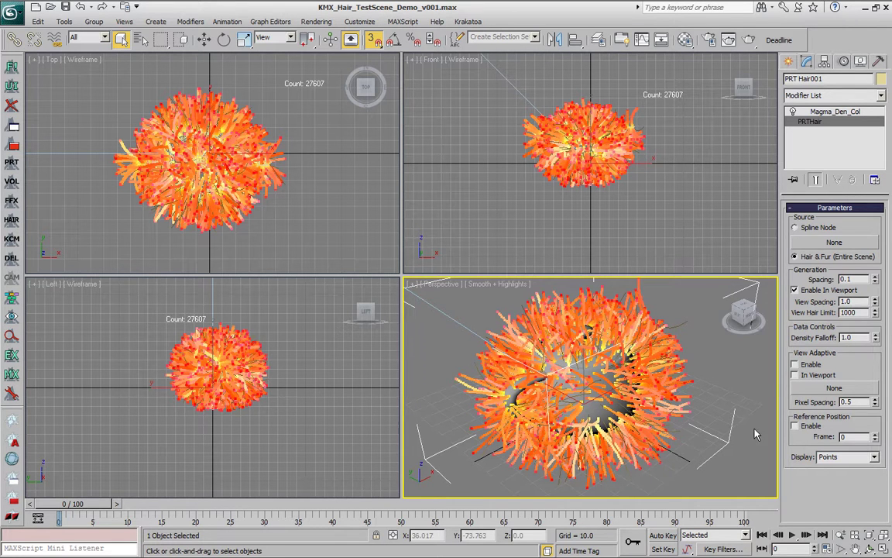
Select all the hair scene's objects in the Perspective view and hide them
{"action": "left_click", "coordinate": [705, 474]}
{"action": "left_click_drag", "start_coordinate": [705, 474], "coordinate": [426, 482]}
{"action": "right_click", "coordinate": [635, 374]}
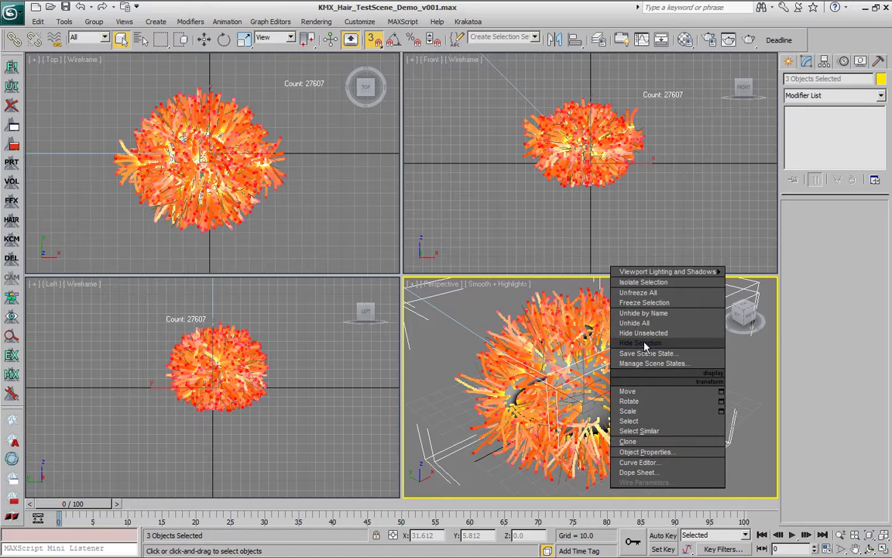
{"action": "key", "text": "Delete"}
Draw a straight line spline in the Top view from the origin along X to 100 units
{"action": "left_click", "coordinate": [790, 63]}
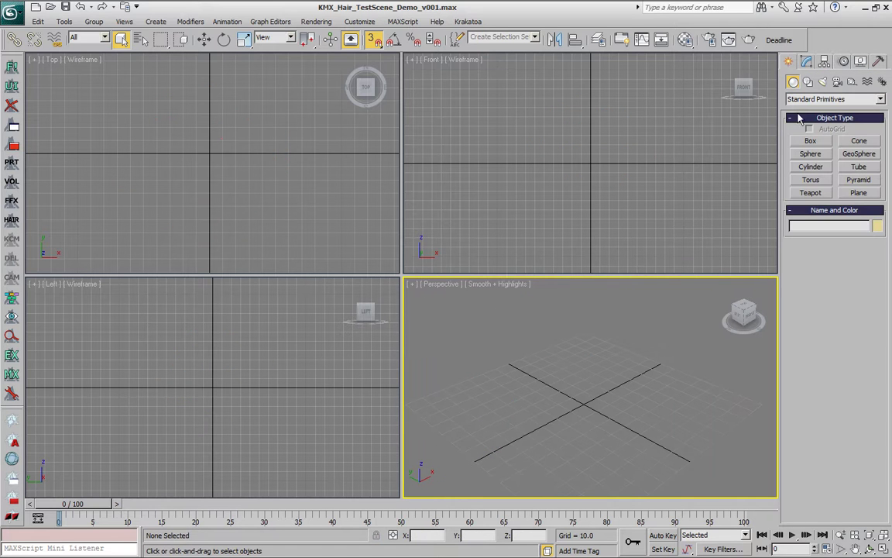
{"action": "left_click", "coordinate": [808, 82]}
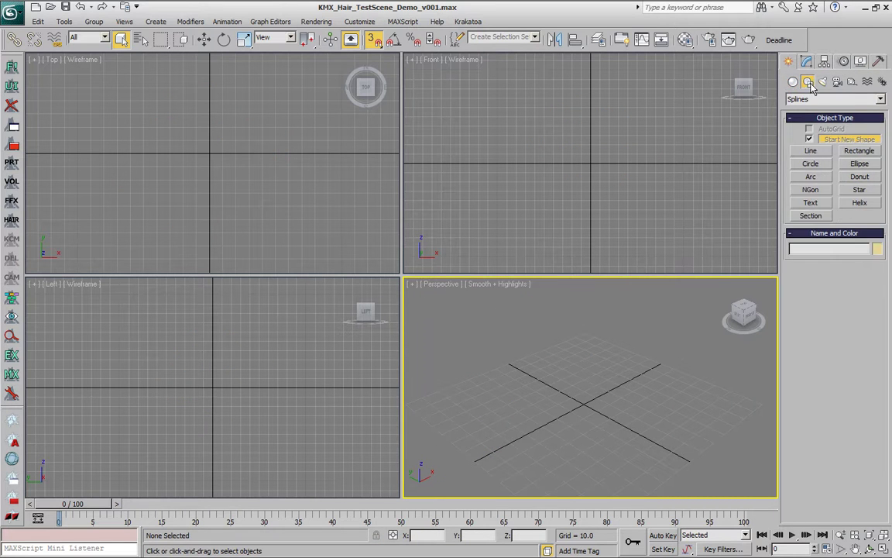
{"action": "left_click", "coordinate": [813, 152]}
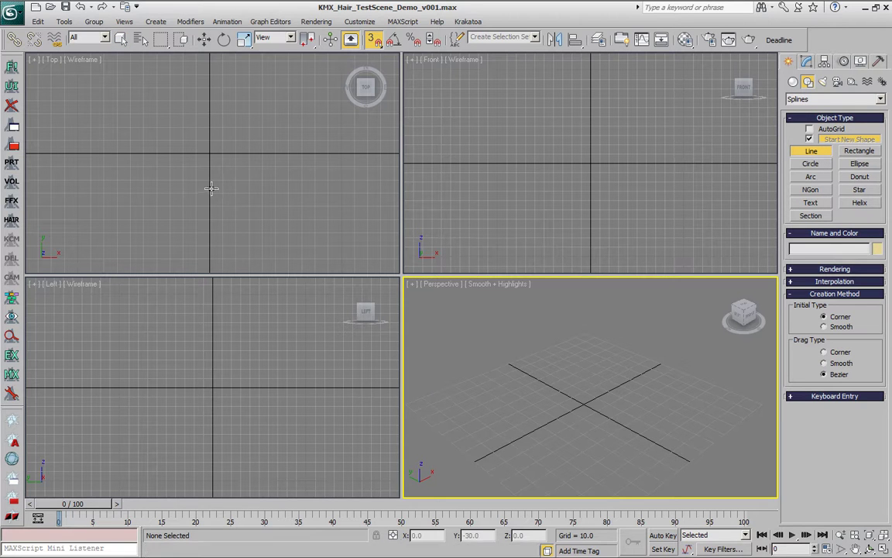
{"action": "left_click", "coordinate": [210, 154]}
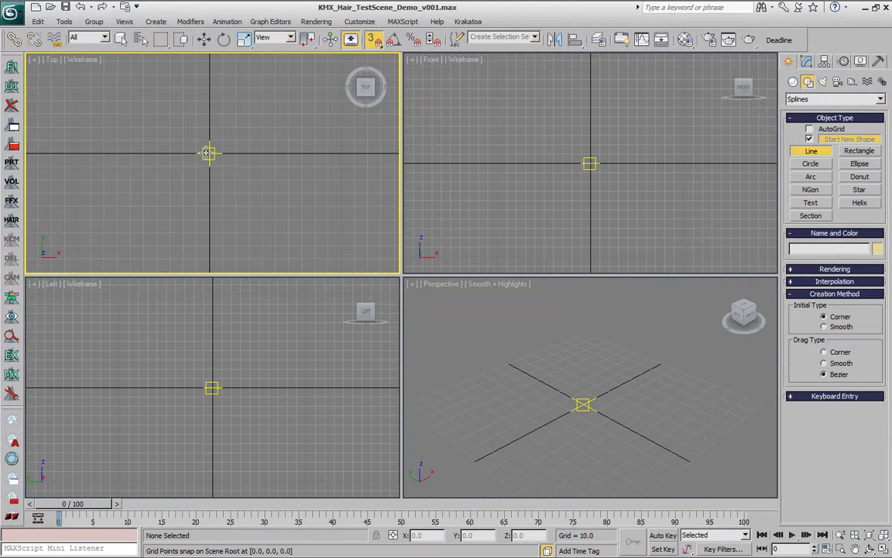
{"action": "left_click", "coordinate": [210, 154]}
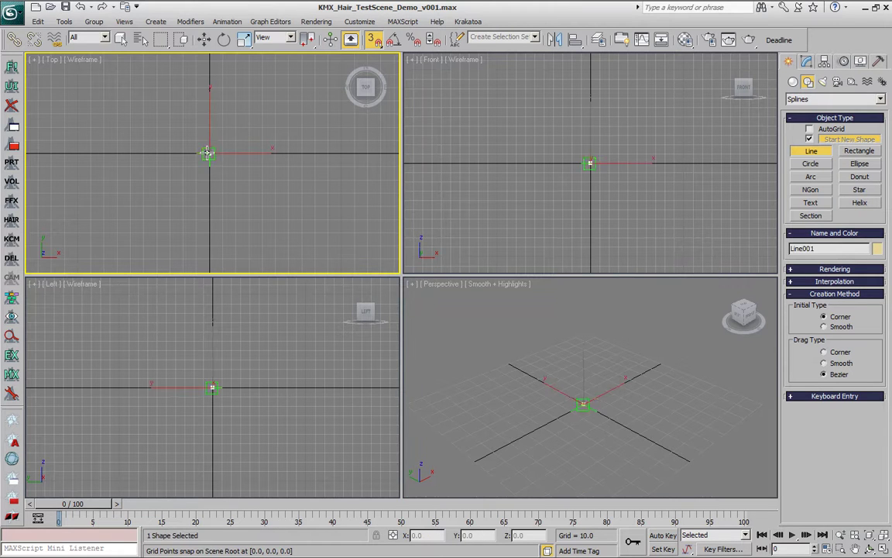
{"action": "left_click", "coordinate": [338, 154]}
{"action": "right_click", "coordinate": [341, 159]}
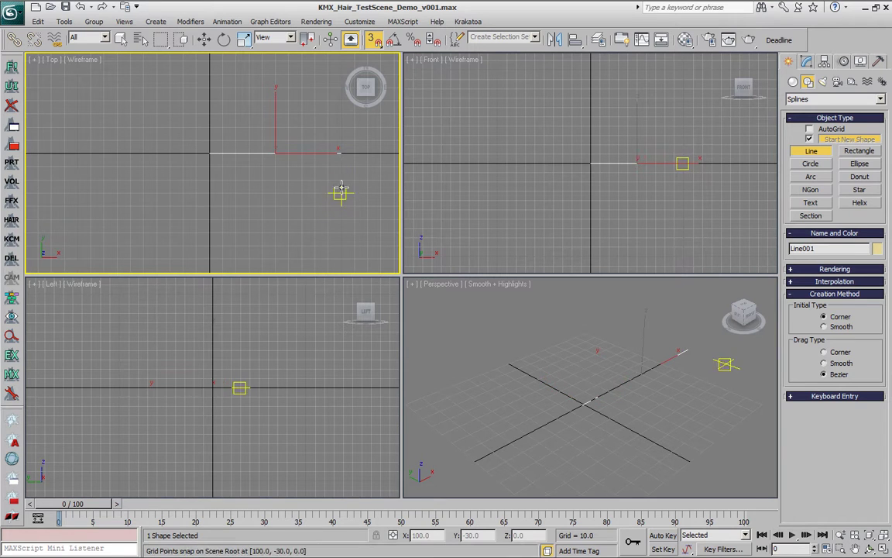
Create a PRT Hair object from the line and set its View Spacing to 0.1
{"action": "left_click", "coordinate": [12, 222]}
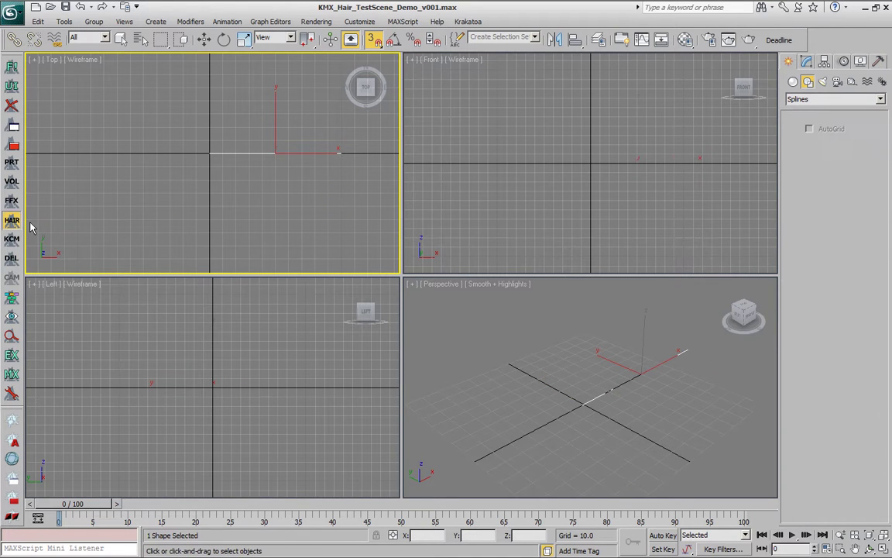
{"action": "left_click", "coordinate": [808, 65]}
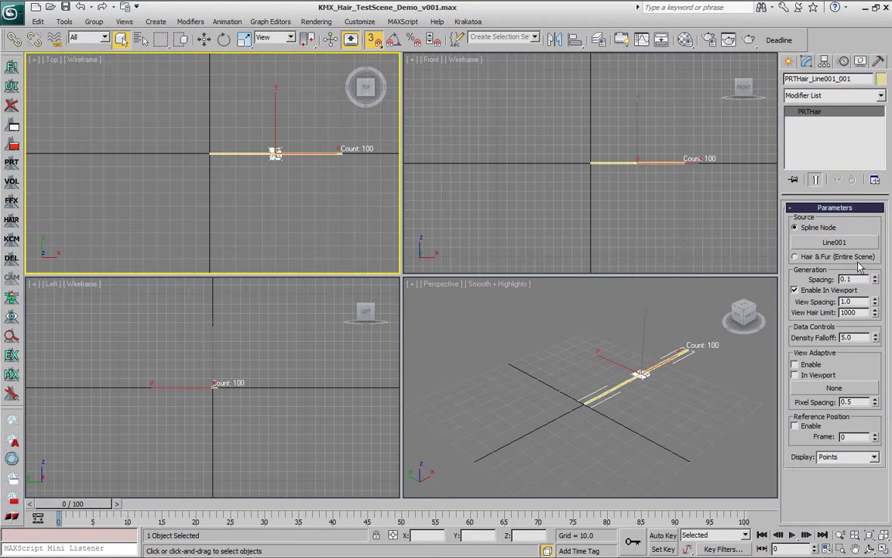
{"action": "left_click", "coordinate": [846, 302]}
{"action": "type", "text": "0.1"}
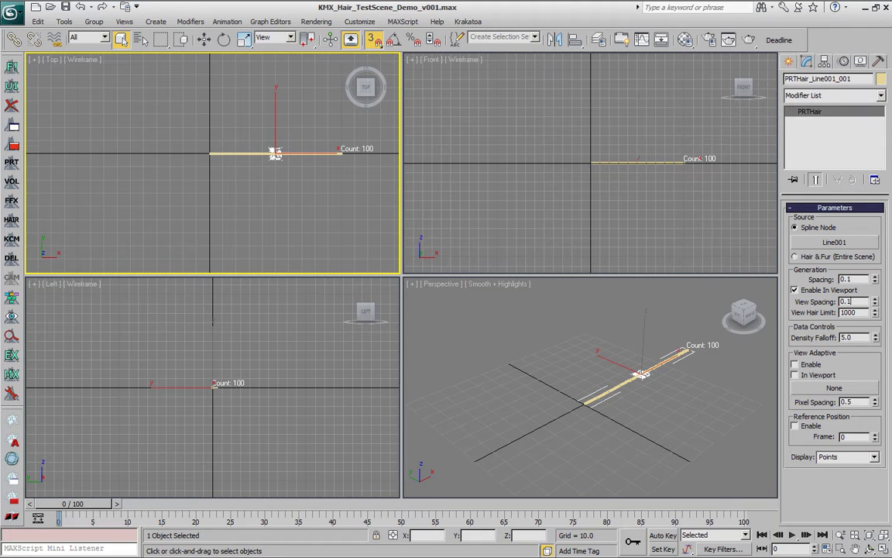
{"action": "key", "text": "Return"}
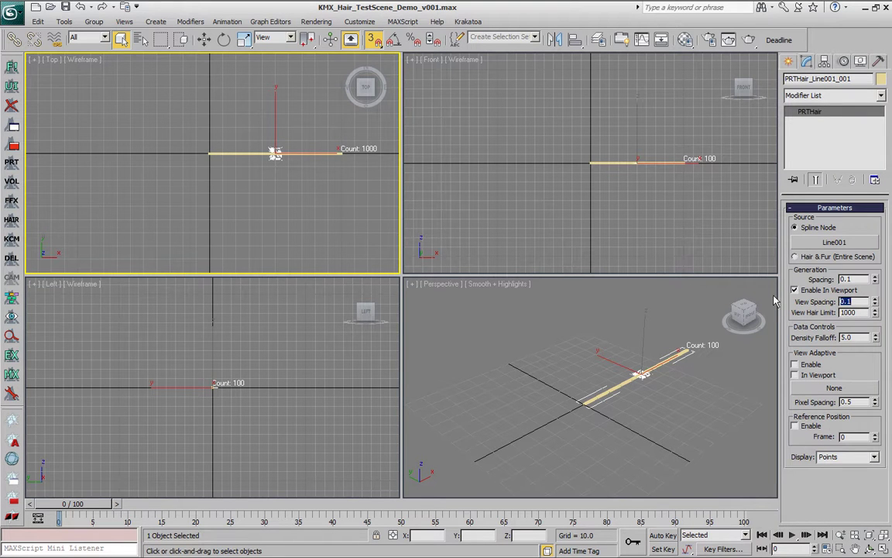
Add a Magma modifier to the line's PRT Hair object and open its Magma editor
{"action": "middle_click_drag", "start_coordinate": [344, 213], "coordinate": [248, 258]}
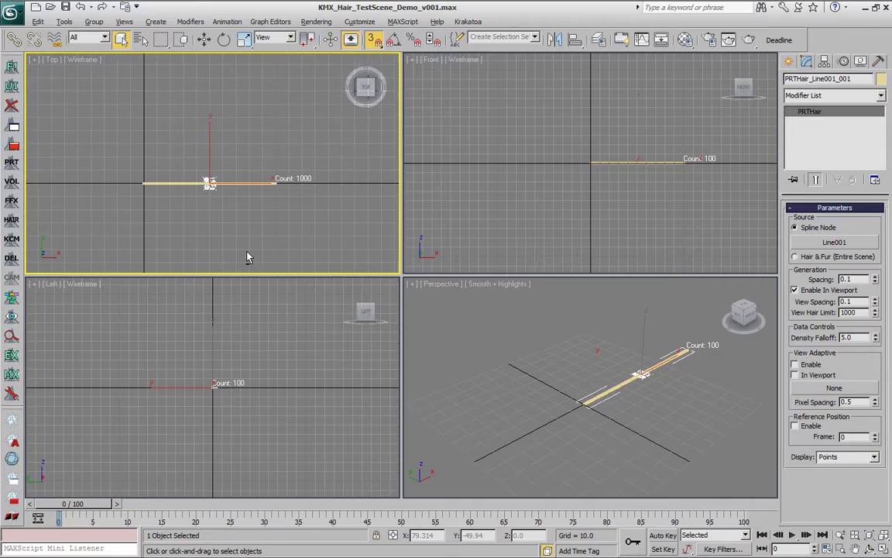
{"action": "key", "text": "alt+w"}
{"action": "scroll", "coordinate": [508, 374], "scroll_direction": "up", "scroll_amount": 2}
{"action": "scroll", "coordinate": [507, 372], "scroll_direction": "up", "scroll_amount": 2}
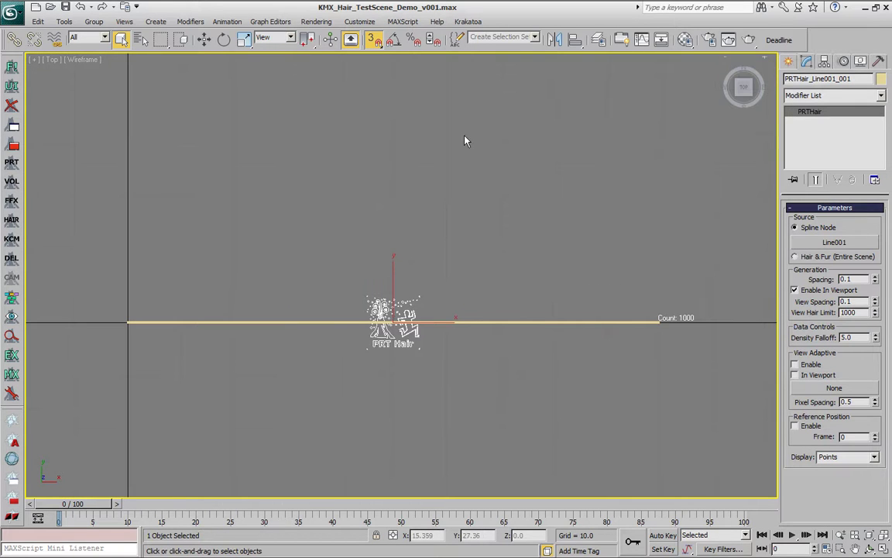
{"action": "left_click", "coordinate": [12, 238]}
{"action": "left_click", "coordinate": [831, 236]}
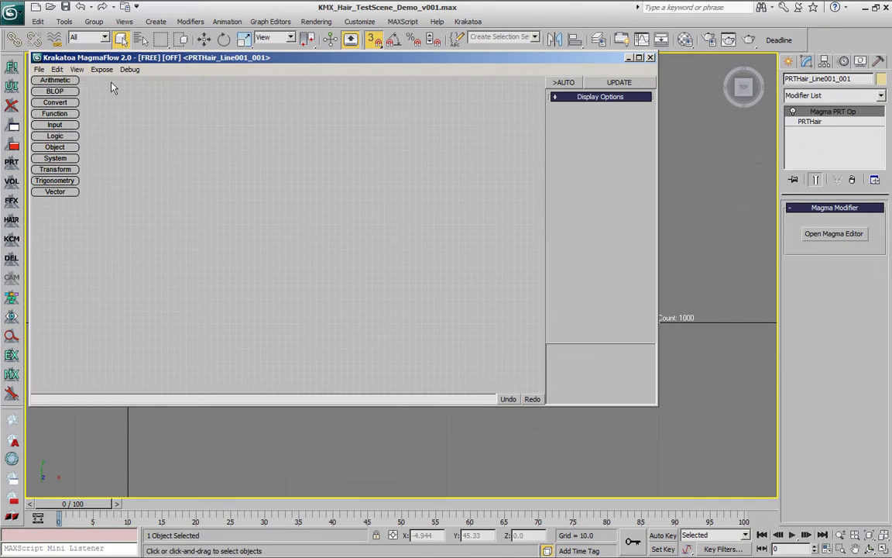
Load the HairDensityFalloffCurveVisualization flow into the Magma editor, turn on automatic updating and close the editor
{"action": "left_click", "coordinate": [38, 69]}
{"action": "left_click", "coordinate": [86, 90]}
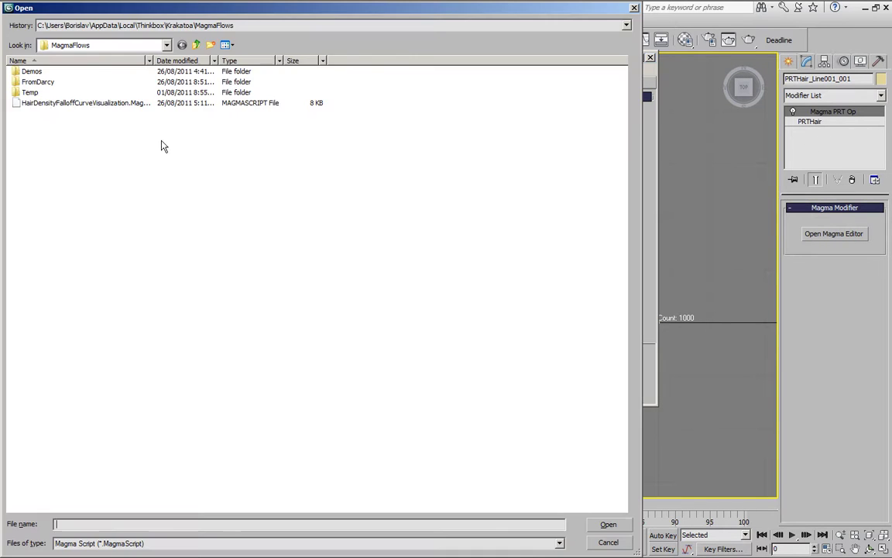
{"action": "double_click", "coordinate": [46, 103]}
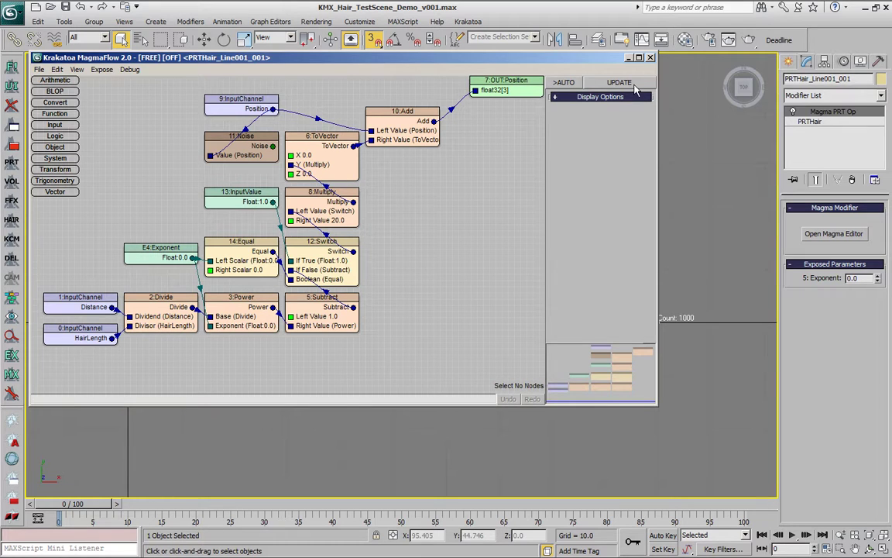
{"action": "left_click", "coordinate": [563, 82]}
{"action": "left_click", "coordinate": [650, 58]}
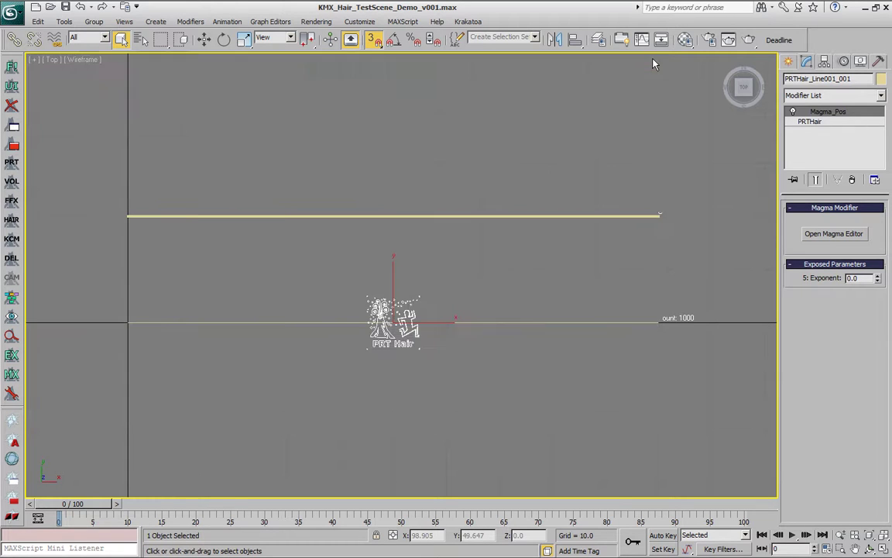
Set the Magma modifier's exposed Exponent to 1.0
{"action": "left_click", "coordinate": [859, 279]}
{"action": "double_click", "coordinate": [866, 278]}
{"action": "type", "text": "1"}
{"action": "key", "text": "Return"}
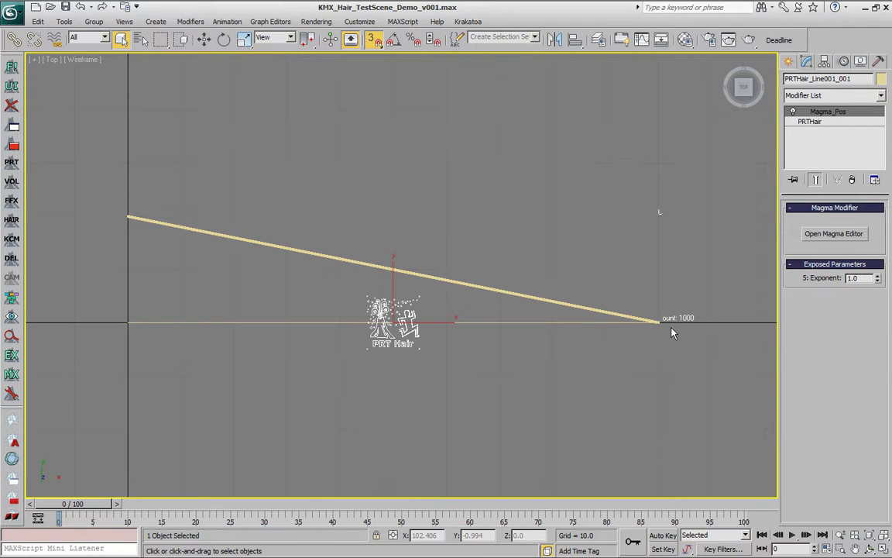
Try an Exponent of 4 on the falloff curve, varying it to 3.27 and 8.39
{"action": "double_click", "coordinate": [852, 278]}
{"action": "type", "text": "3"}
{"action": "key", "text": "BackSpace"}
{"action": "type", "text": "4"}
{"action": "key", "text": "Return"}
{"action": "left_click_drag", "start_coordinate": [881, 286], "coordinate": [890, 542]}
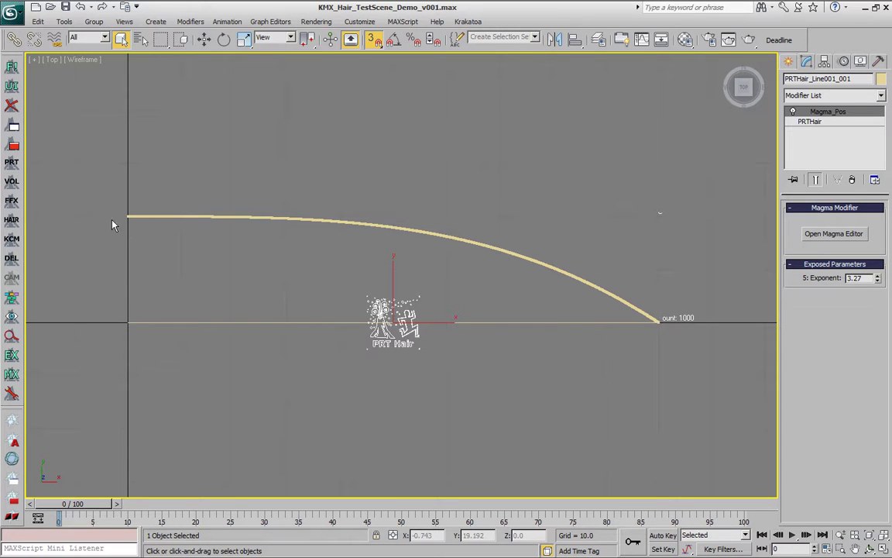
{"action": "left_click_drag", "start_coordinate": [879, 280], "coordinate": [879, 202]}
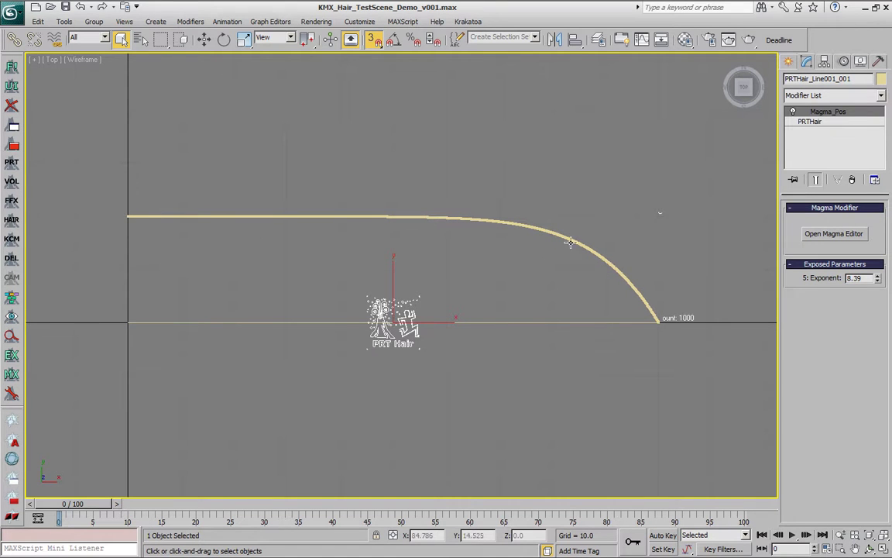
Set the Exponent back to 1, and lower it through 0.23 to 0.1
{"action": "double_click", "coordinate": [853, 278]}
{"action": "type", "text": "1"}
{"action": "key", "text": "Return"}
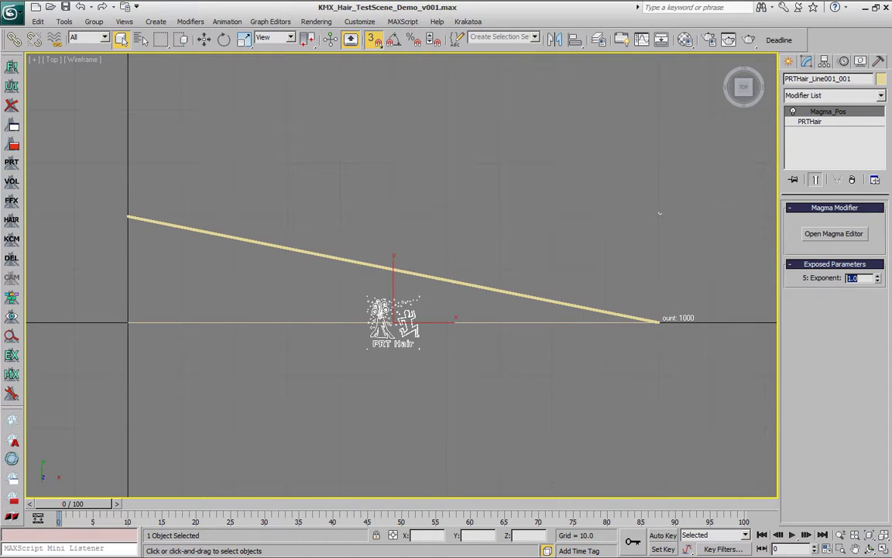
{"action": "left_click_drag", "start_coordinate": [877, 279], "coordinate": [871, 330]}
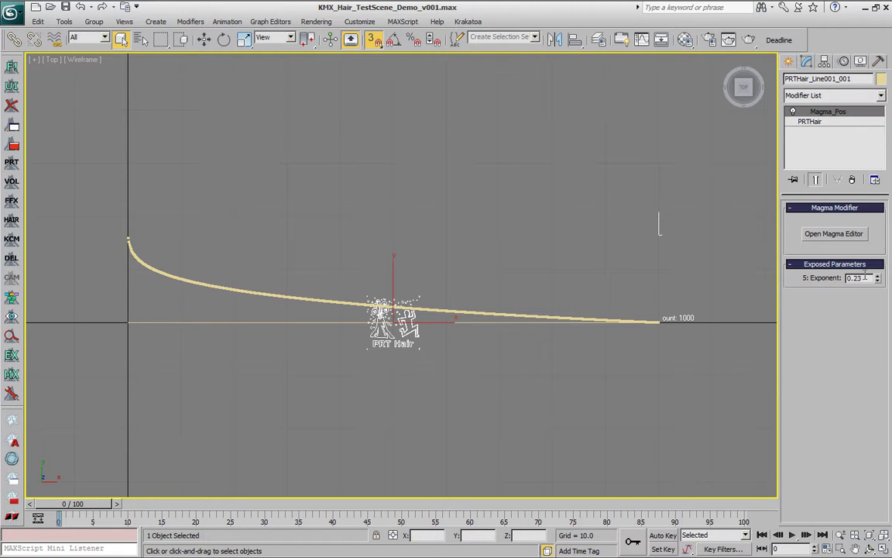
{"action": "left_click_drag", "start_coordinate": [878, 278], "coordinate": [877, 283]}
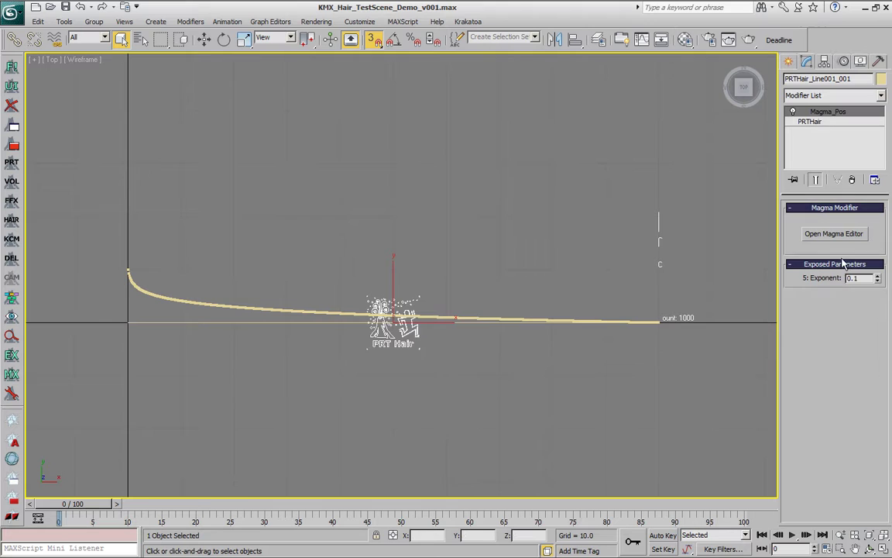
Select the line and its PRT Hair object together and delete them
{"action": "left_click", "coordinate": [733, 312]}
{"action": "left_click_drag", "start_coordinate": [663, 302], "coordinate": [286, 273]}
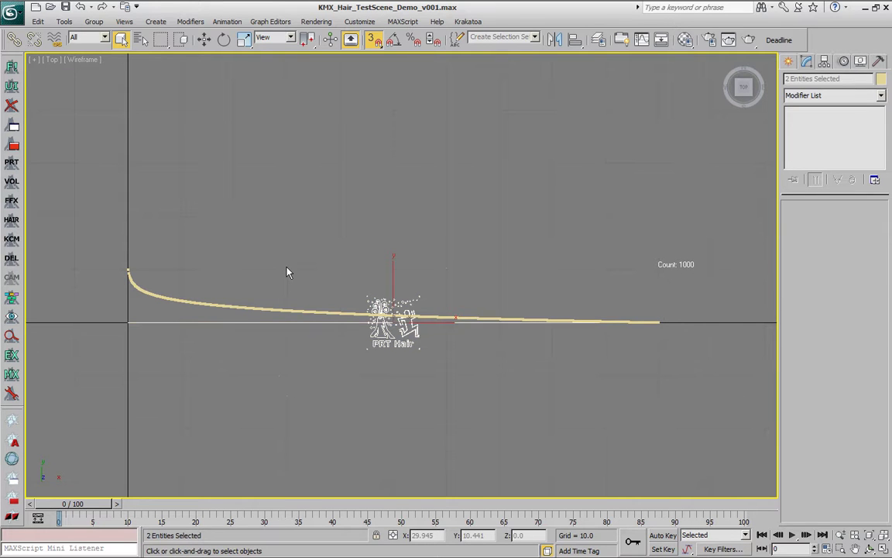
{"action": "key", "text": "Delete"}
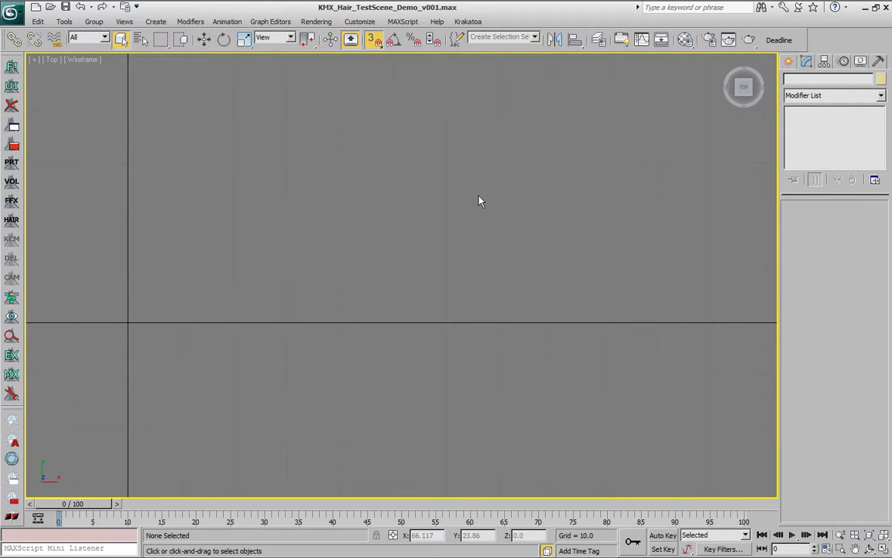
Unhide all scene objects, restore the four-viewport layout and make the Perspective view active
{"action": "left_click", "coordinate": [860, 61]}
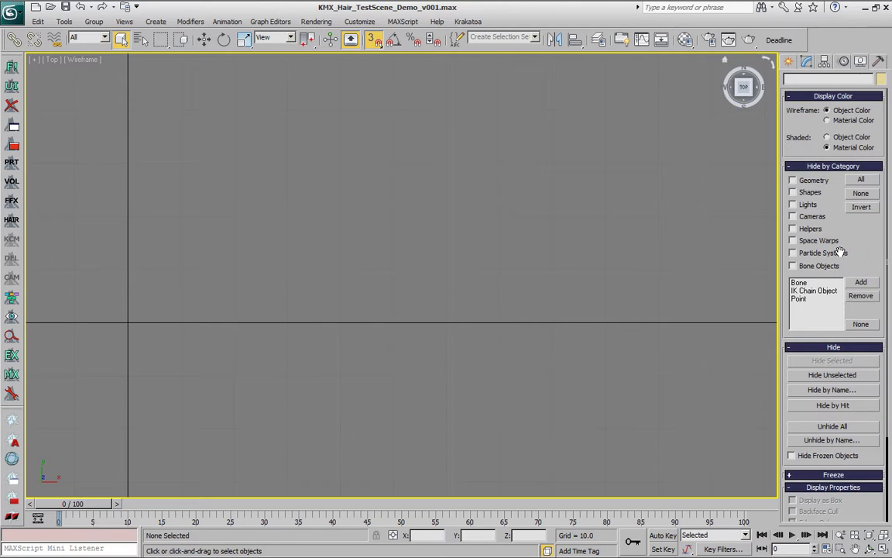
{"action": "left_click", "coordinate": [832, 425]}
{"action": "key", "text": "alt+w"}
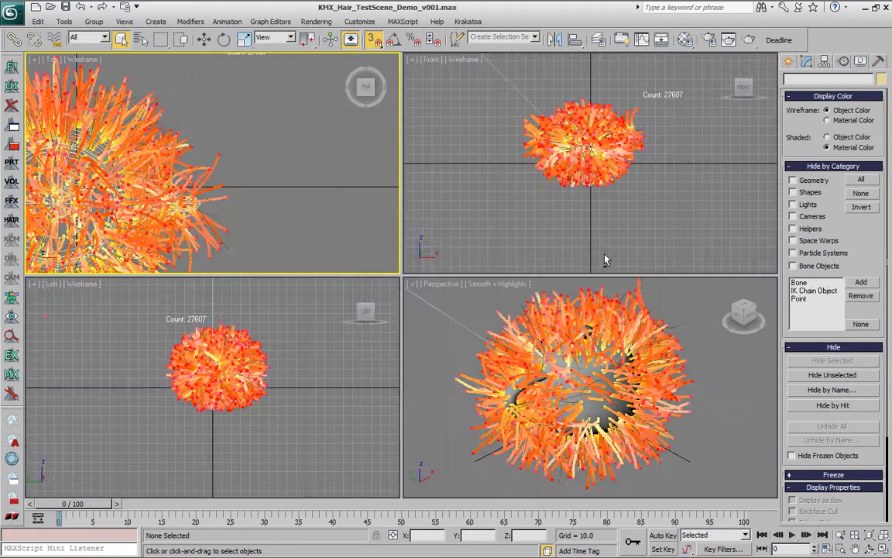
{"action": "left_click", "coordinate": [700, 309]}
Disable the Magma_Den_Col modifier on PRT Hair001 and show the parameters of its PRTHair base object
{"action": "left_click", "coordinate": [806, 60]}
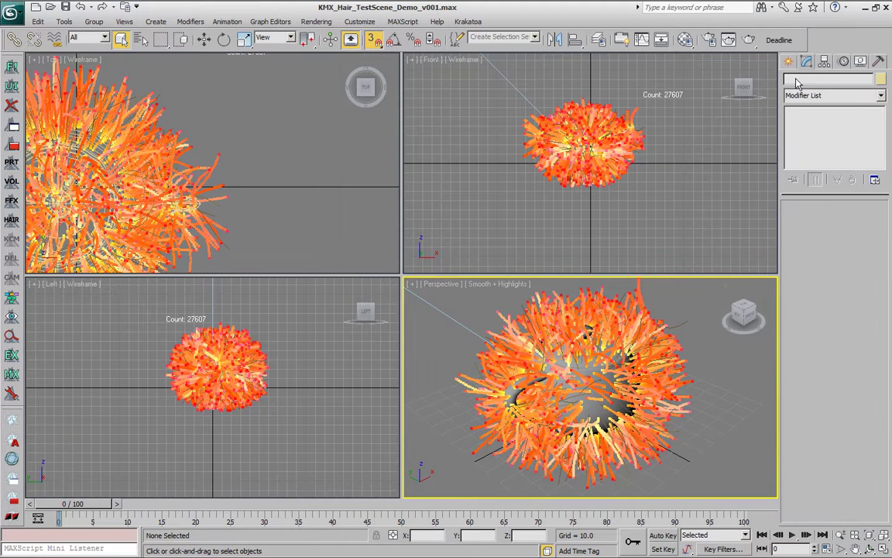
{"action": "key", "text": "ctrl+a"}
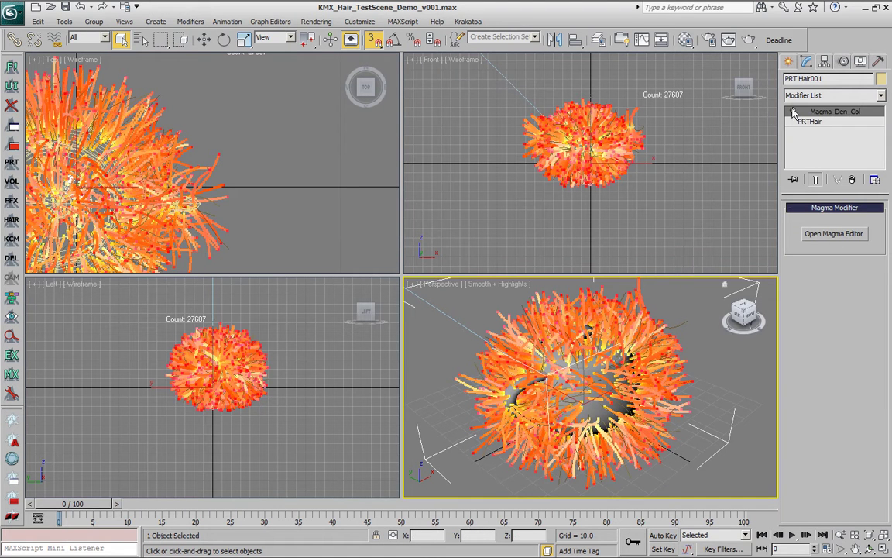
{"action": "left_click", "coordinate": [722, 375]}
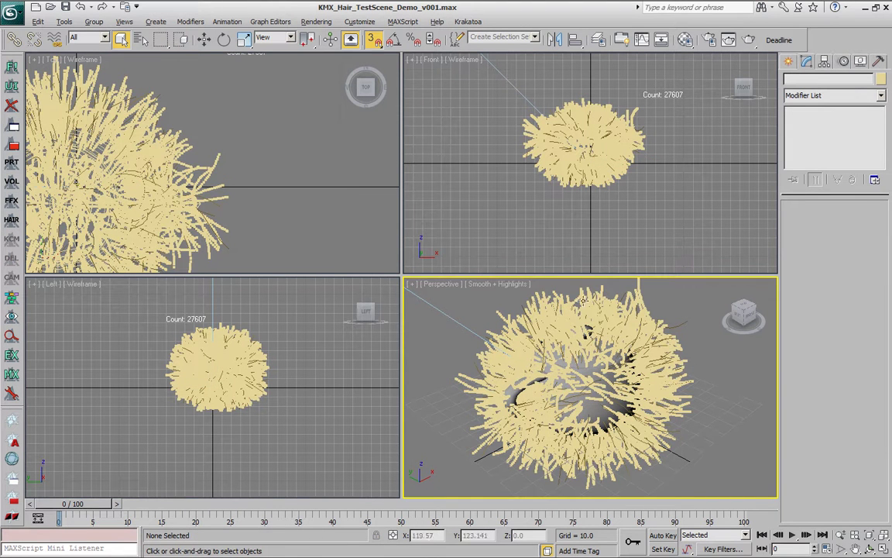
{"action": "key", "text": "alt"}
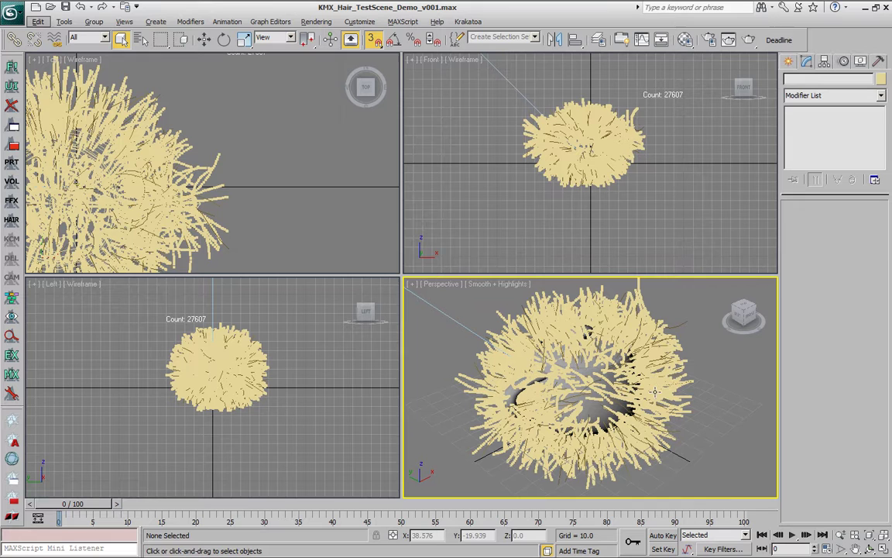
{"action": "left_click", "coordinate": [657, 380]}
{"action": "left_click", "coordinate": [798, 123]}
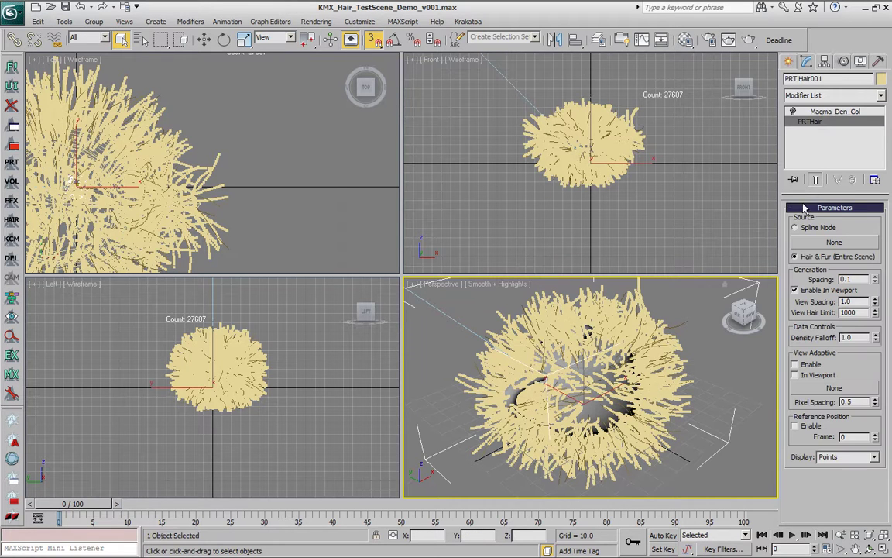
Set the hair's Density Falloff to 0.0 and render the Perspective view, moving the render window clear of the Perspective viewport
{"action": "double_click", "coordinate": [855, 337]}
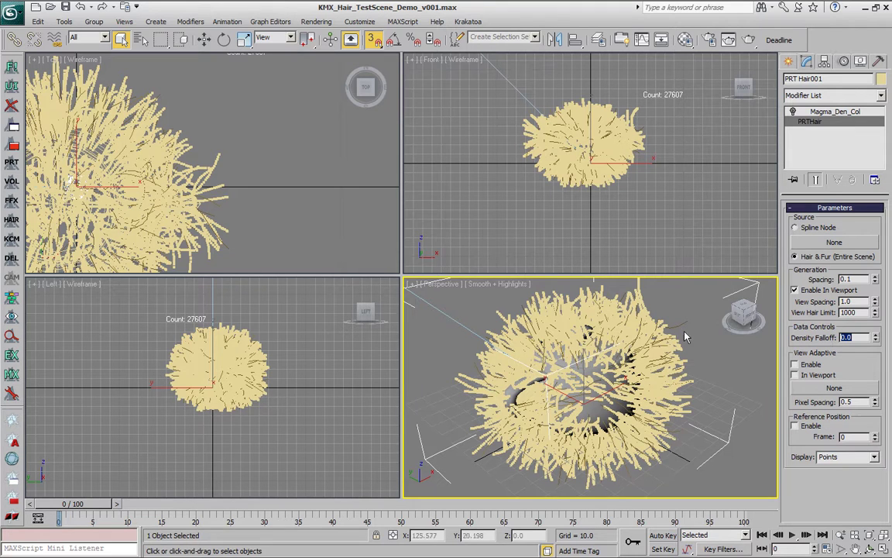
{"action": "left_click", "coordinate": [728, 39]}
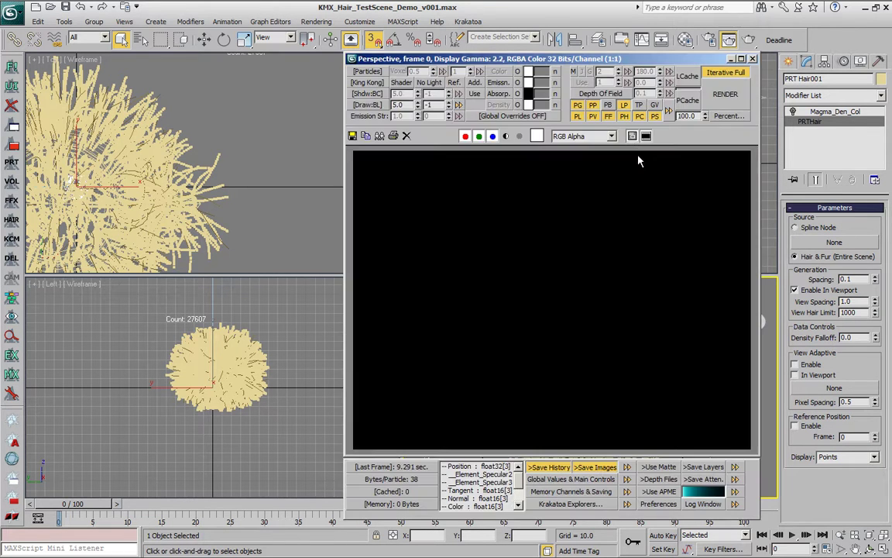
{"action": "left_click_drag", "start_coordinate": [632, 59], "coordinate": [345, 53]}
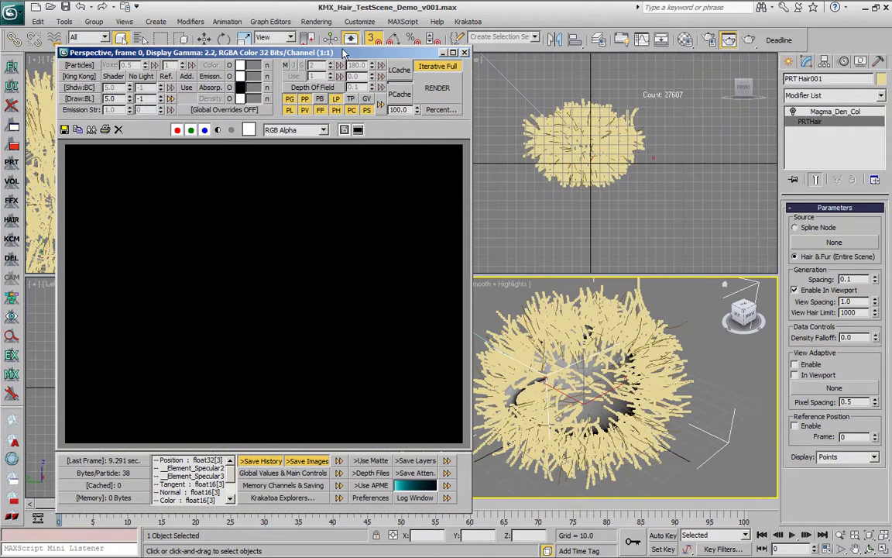
{"action": "left_click", "coordinate": [461, 92]}
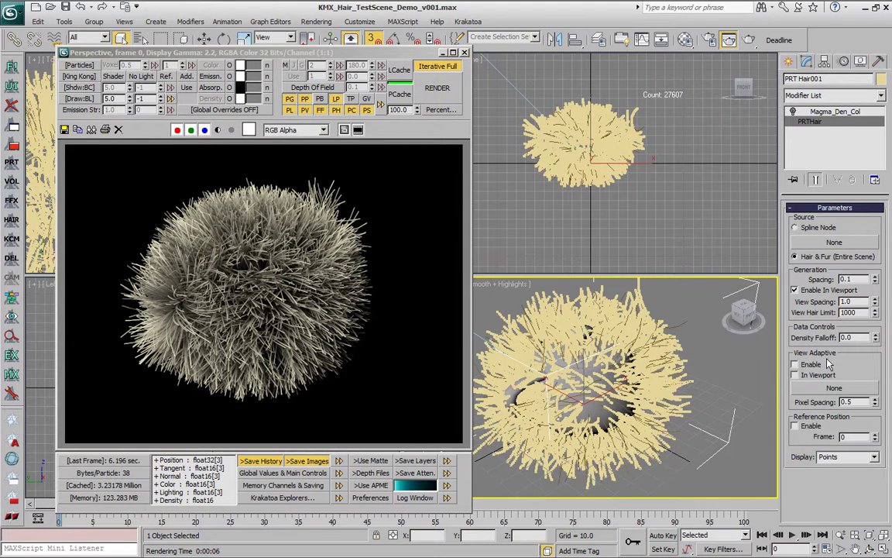
Render the hair with a Density Falloff of 1.0 and again with 5.0
{"action": "left_click", "coordinate": [854, 338]}
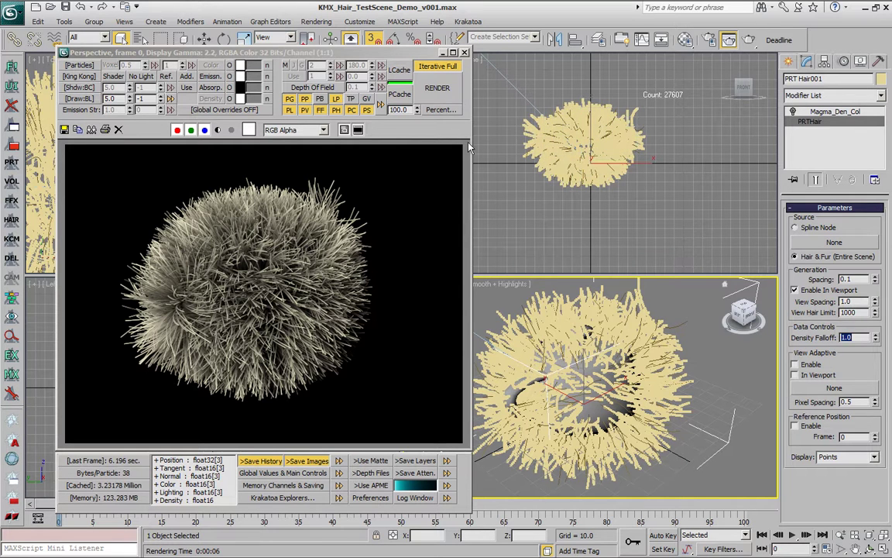
{"action": "left_click", "coordinate": [437, 88]}
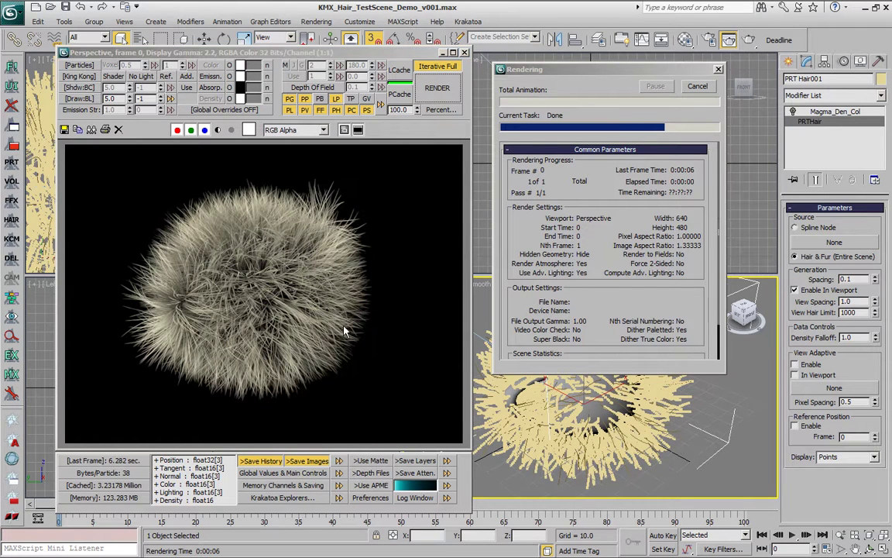
{"action": "double_click", "coordinate": [852, 337]}
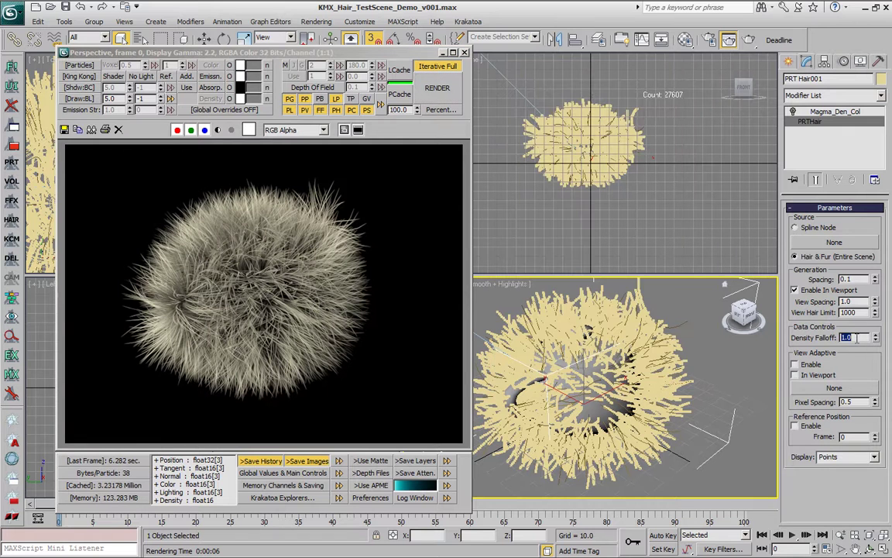
{"action": "type", "text": "5"}
{"action": "key", "text": "Return"}
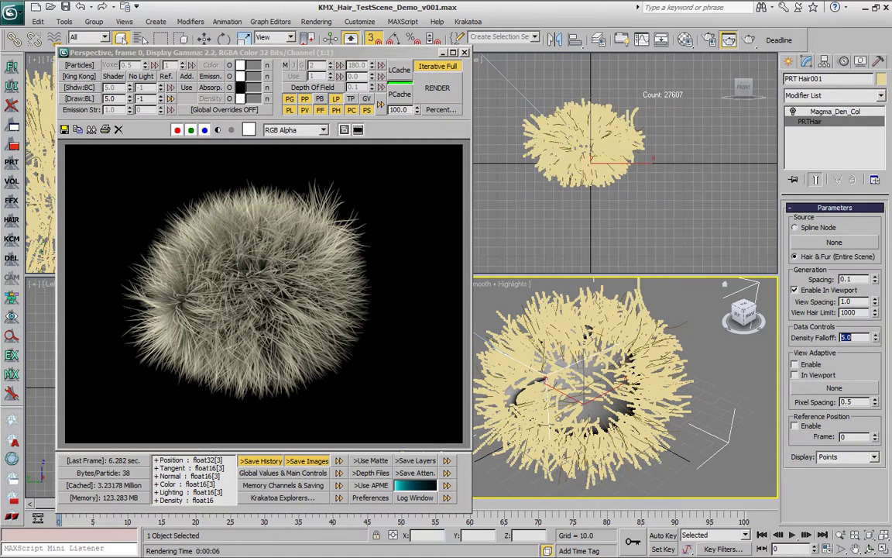
{"action": "left_click", "coordinate": [431, 91]}
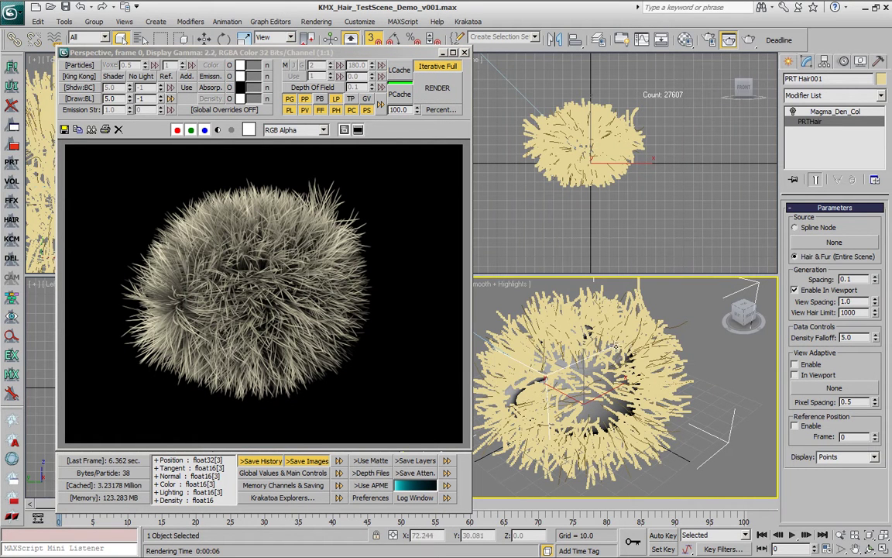
Render the hair with a Density Falloff of 0.1, and set the falloff back to 1.0
{"action": "double_click", "coordinate": [852, 337]}
{"action": "type", "text": "0.1"}
{"action": "key", "text": "Return"}
{"action": "left_click", "coordinate": [437, 87]}
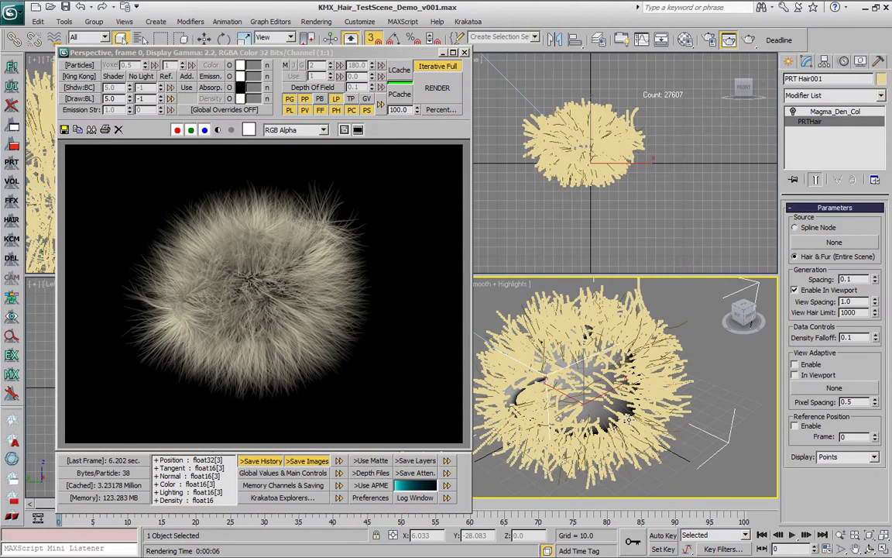
{"action": "double_click", "coordinate": [859, 337]}
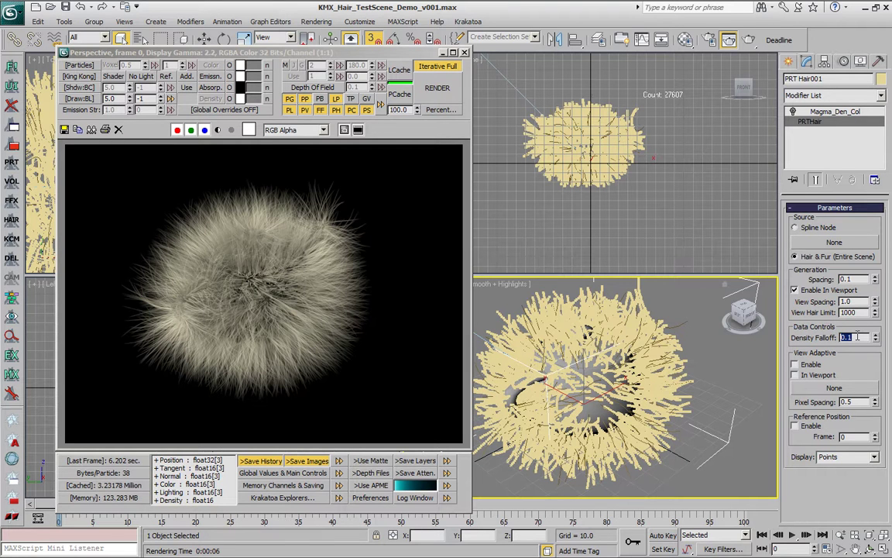
{"action": "type", "text": "1"}
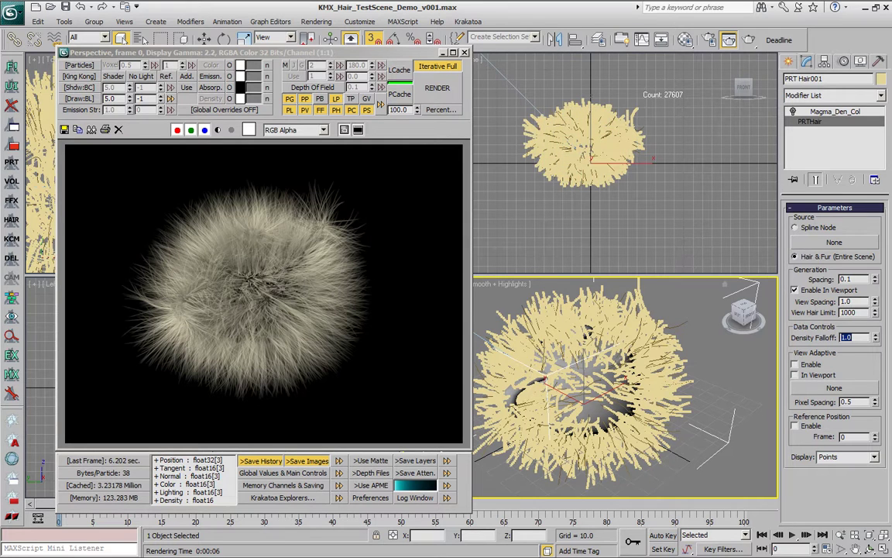
Open the Krakatoa main controls and change the render mode to Export To Krakatoa SR
{"action": "left_click", "coordinate": [12, 68]}
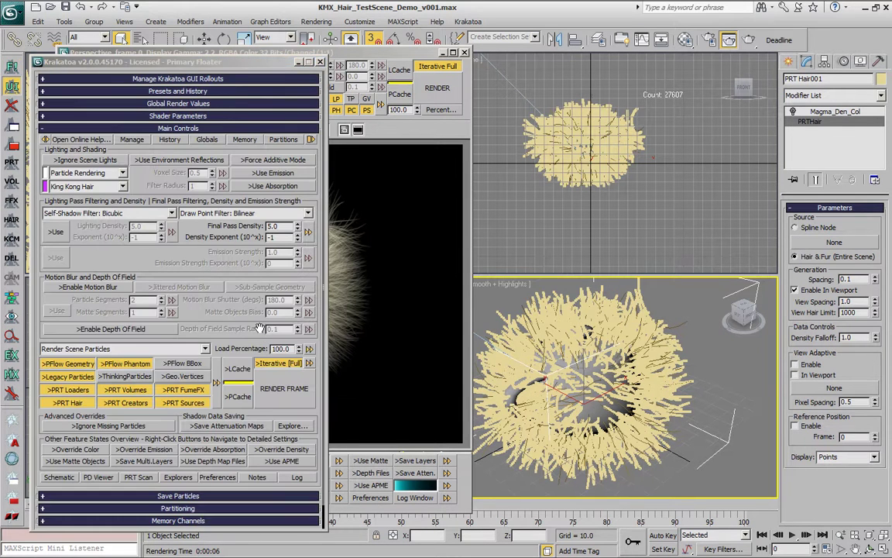
{"action": "left_click", "coordinate": [151, 351]}
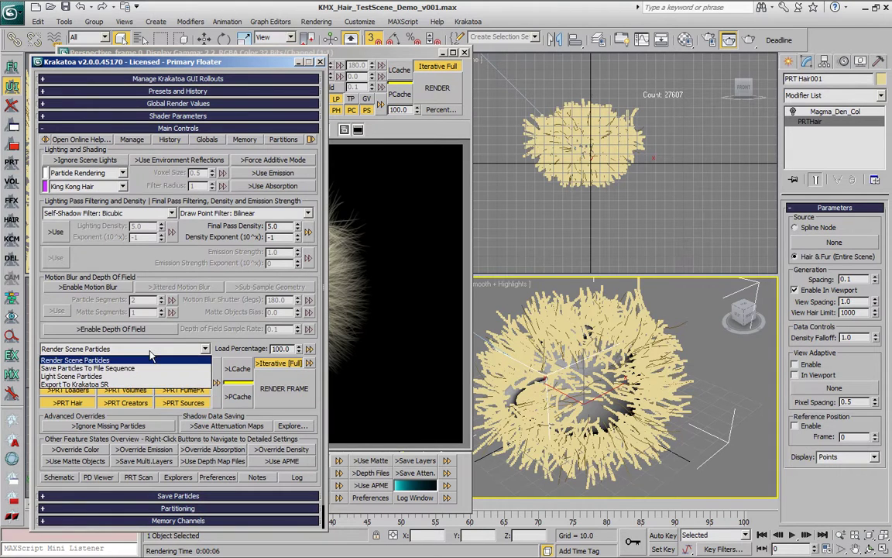
{"action": "left_click", "coordinate": [101, 378]}
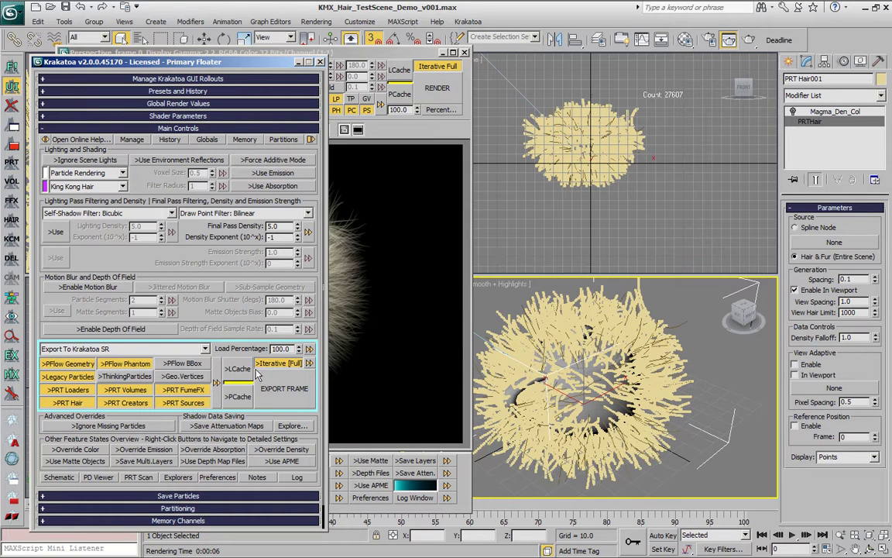
Check the contents of the TeapotHairDemo render output folder, and minimize its window
{"action": "right_click", "coordinate": [281, 390]}
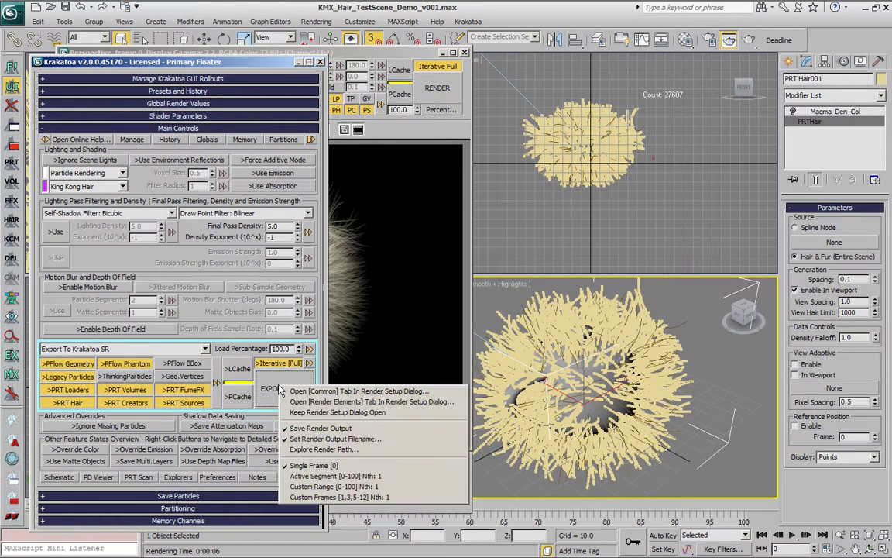
{"action": "left_click", "coordinate": [375, 449]}
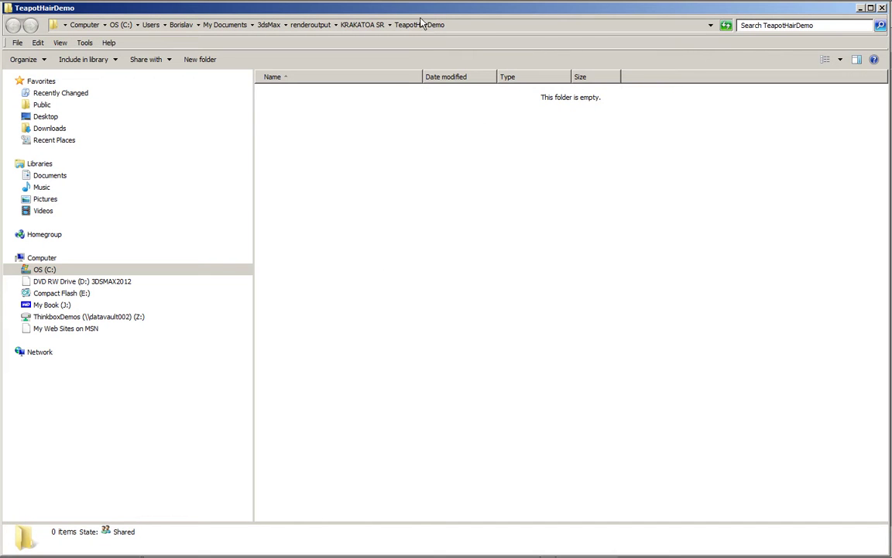
{"action": "left_click", "coordinate": [860, 9]}
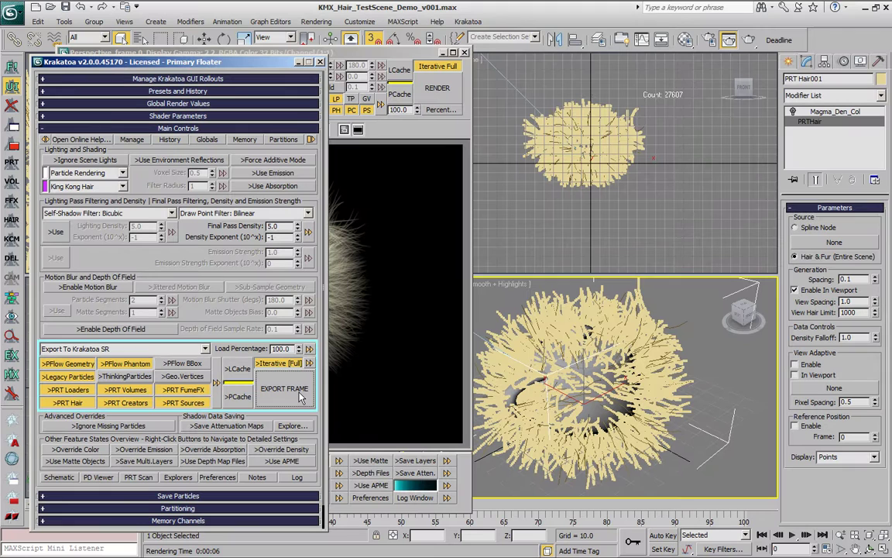
Review the Krakatoa SR Exporter Preferences, including the Python source editor and Python 2.7 executable paths
{"action": "left_click", "coordinate": [218, 477]}
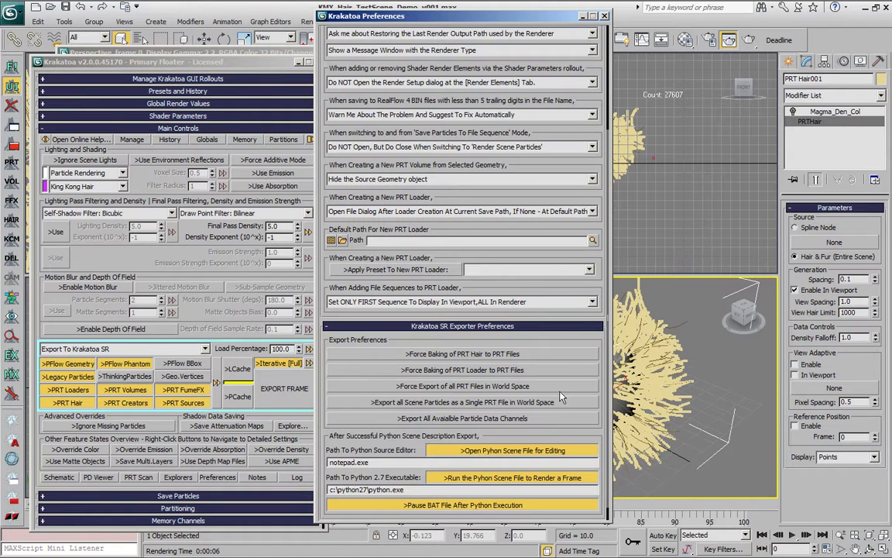
{"action": "scroll", "coordinate": [401, 308], "scroll_direction": "down", "scroll_amount": 1}
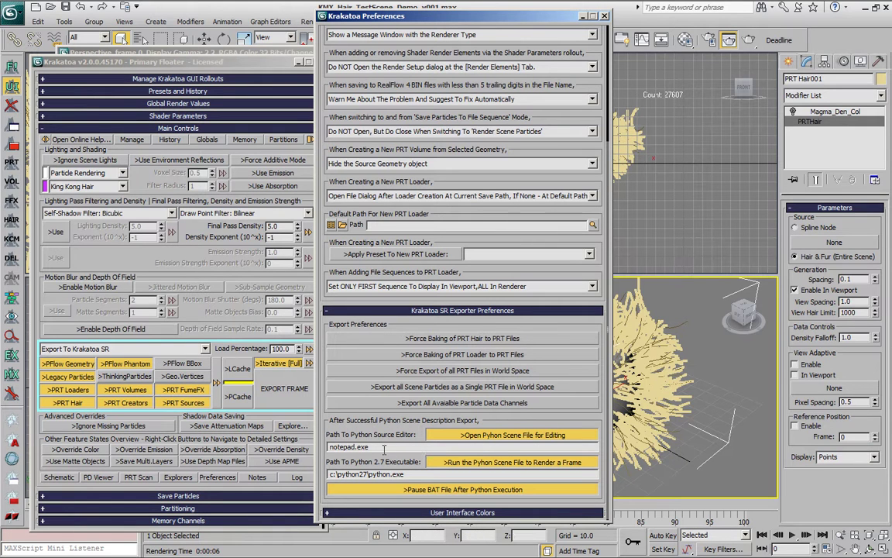
{"action": "double_click", "coordinate": [383, 448]}
{"action": "left_click", "coordinate": [381, 447]}
Export frame 0 to Krakatoa SR and see its Python render through, looking over the TeapotHairDemo_0000.pyk scene file
{"action": "key", "text": "shift+q"}
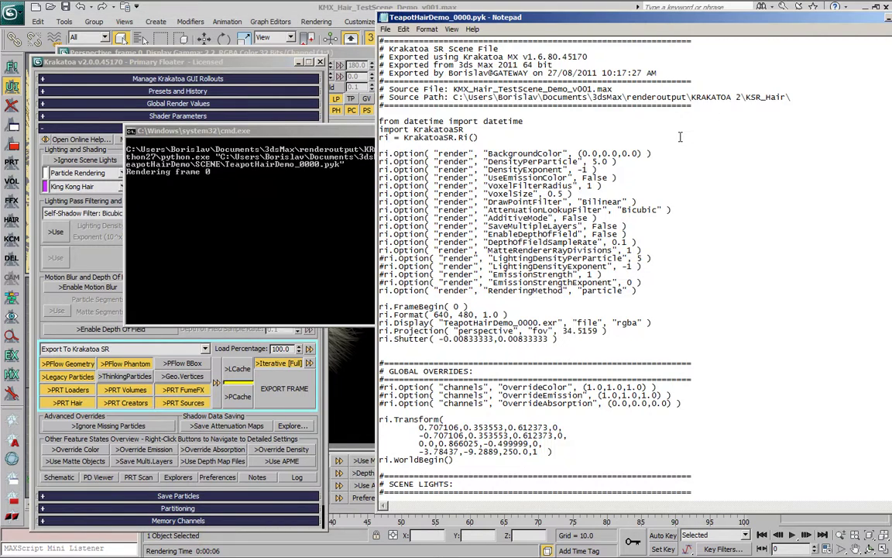
{"action": "scroll", "coordinate": [674, 186], "scroll_direction": "down", "scroll_amount": 20}
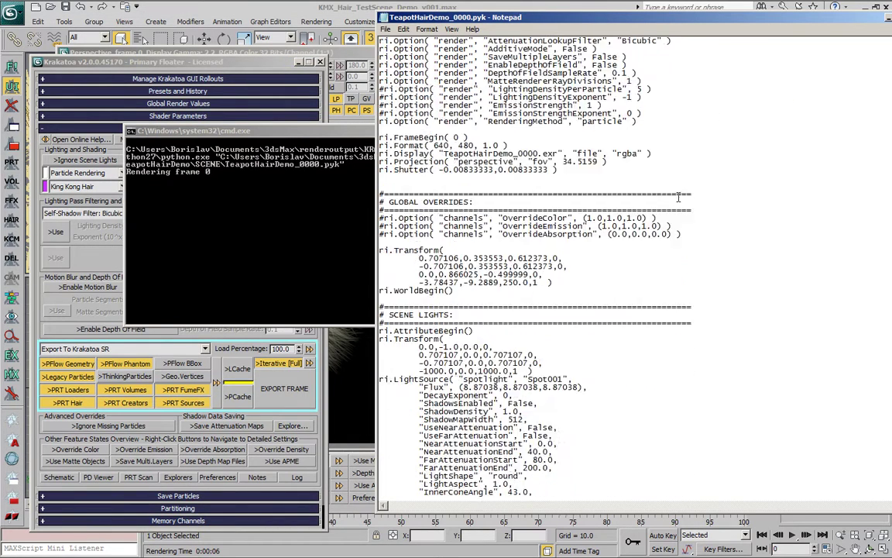
{"action": "scroll", "coordinate": [676, 205], "scroll_direction": "up", "scroll_amount": 20}
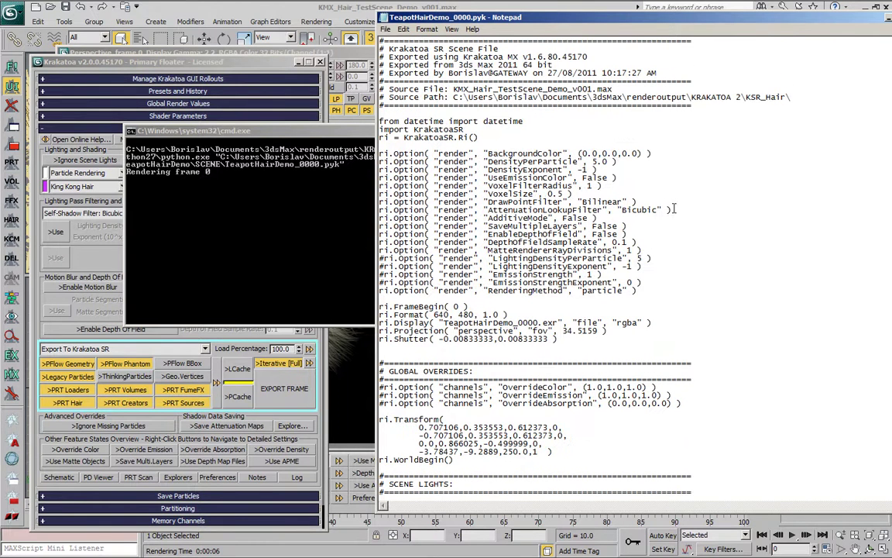
{"action": "left_click", "coordinate": [300, 131]}
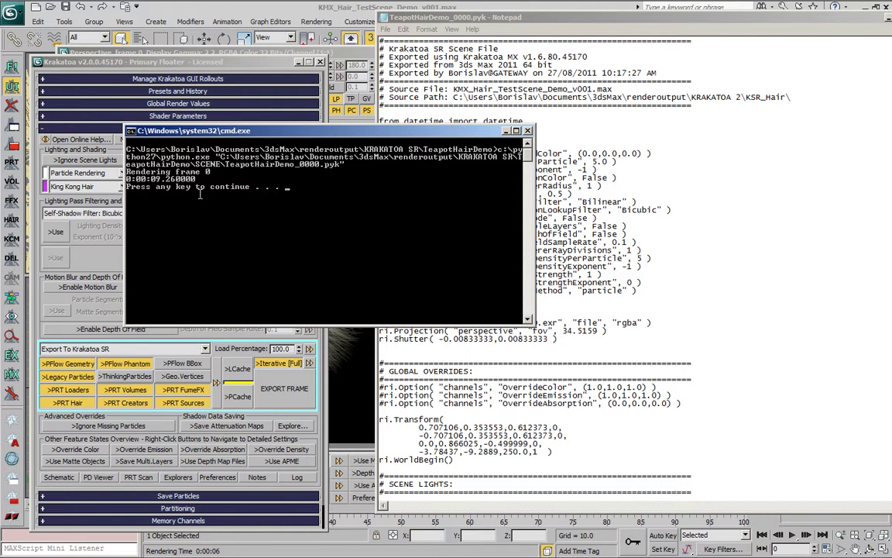
{"action": "key", "text": "Return"}
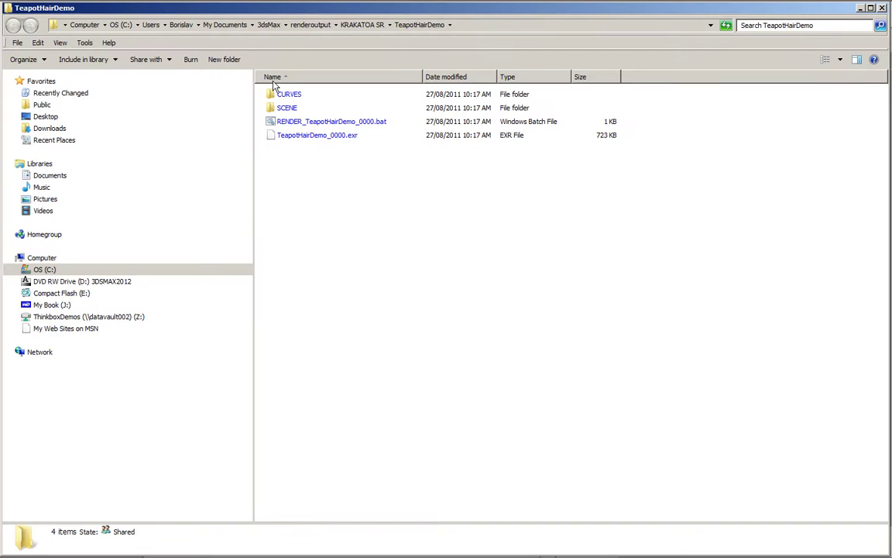
Inspect the exported files in the TeapotHairDemo folder, including TeapotHairDemo_0000.exr, and open the SCENE subfolder
{"action": "left_click", "coordinate": [350, 139]}
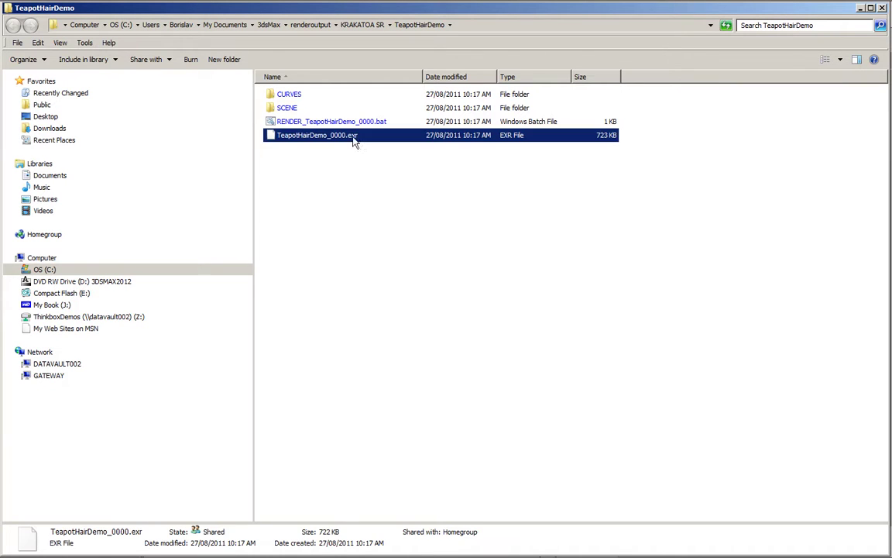
{"action": "left_click", "coordinate": [374, 186]}
{"action": "left_click", "coordinate": [288, 111]}
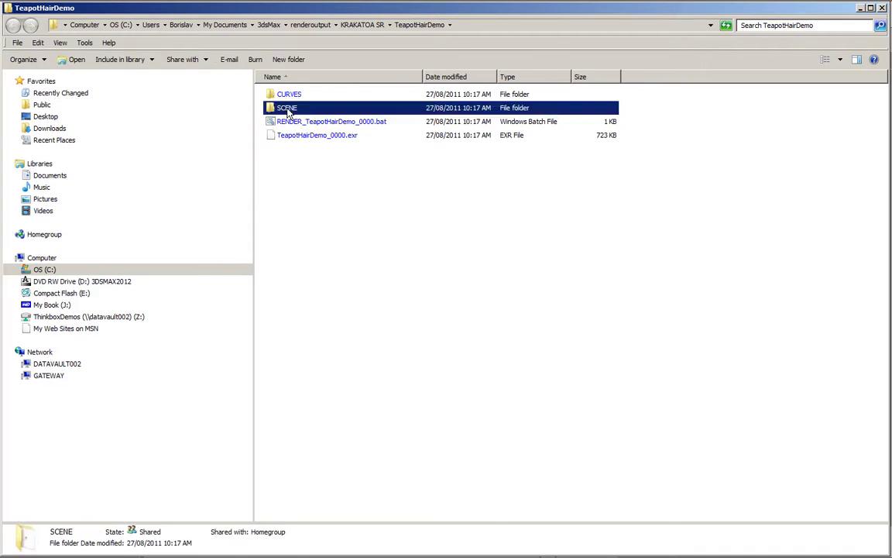
{"action": "double_click", "coordinate": [288, 110]}
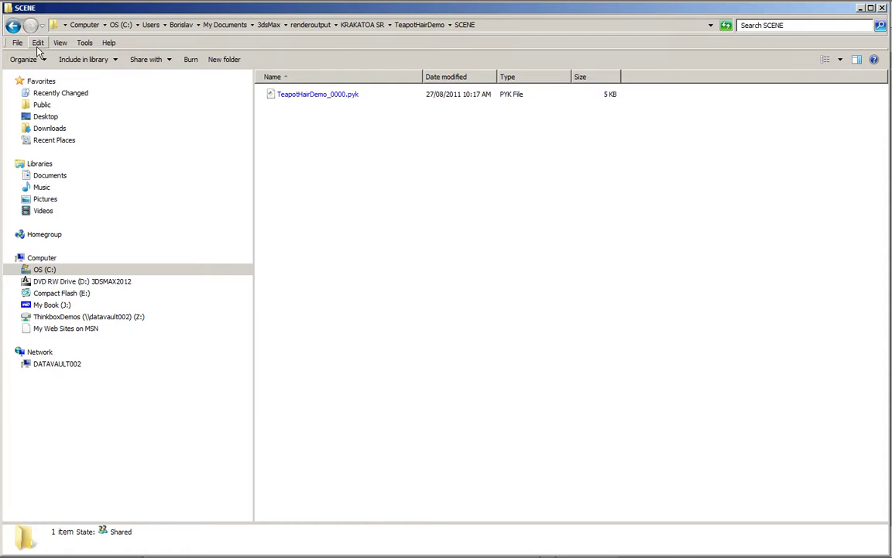
Check the contents of the CURVES subfolder and return to the TeapotHairDemo folder
{"action": "left_click", "coordinate": [13, 28]}
{"action": "double_click", "coordinate": [267, 89]}
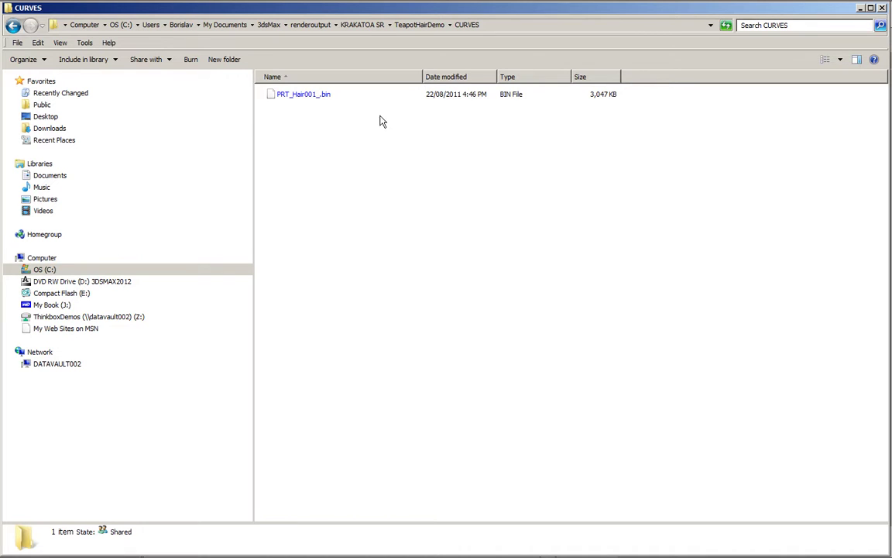
{"action": "left_click", "coordinate": [12, 27]}
{"action": "left_click", "coordinate": [310, 183]}
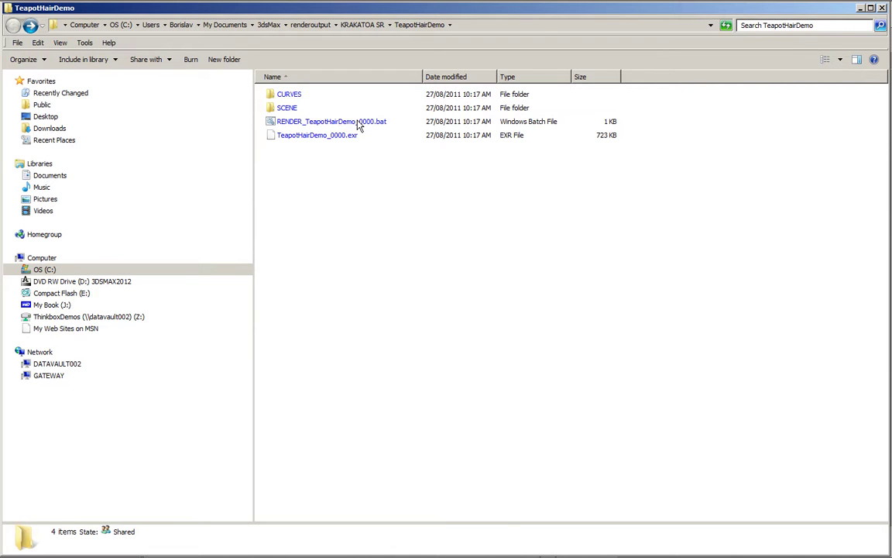
Open RENDER_TeapotHairDemo_0000.bat for editing, widen its window and highlight the path to the TeapotHairDemo_0000.pyk scene file
{"action": "left_click", "coordinate": [358, 124]}
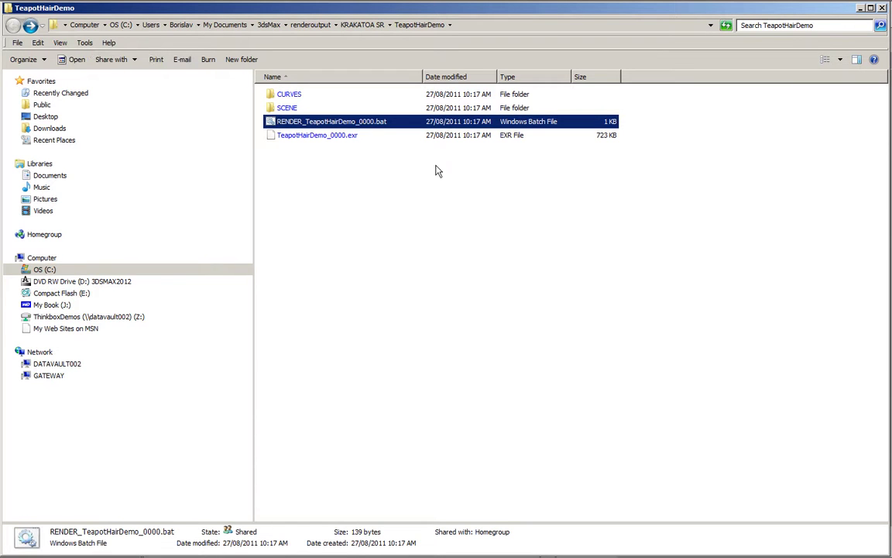
{"action": "right_click", "coordinate": [356, 124]}
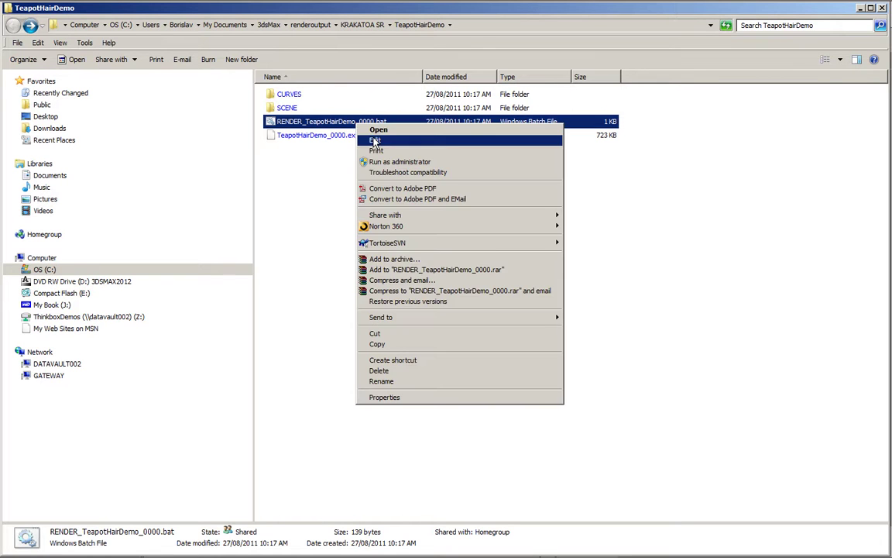
{"action": "left_click", "coordinate": [375, 140]}
{"action": "left_click_drag", "start_coordinate": [470, 22], "coordinate": [197, 123]}
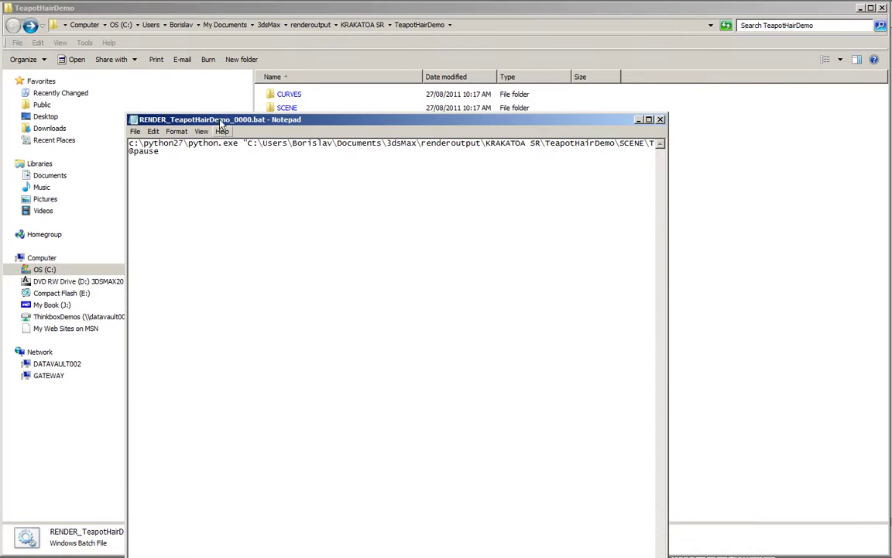
{"action": "left_click_drag", "start_coordinate": [668, 157], "coordinate": [244, 144]}
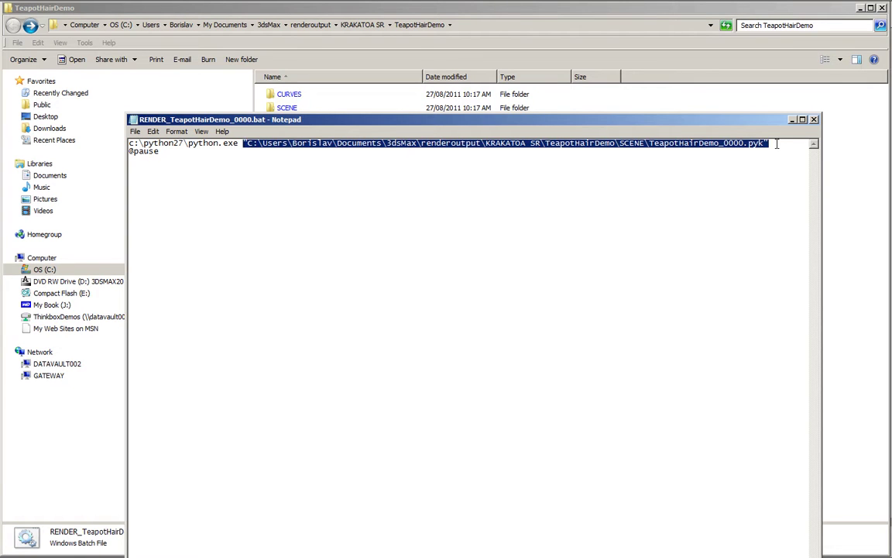
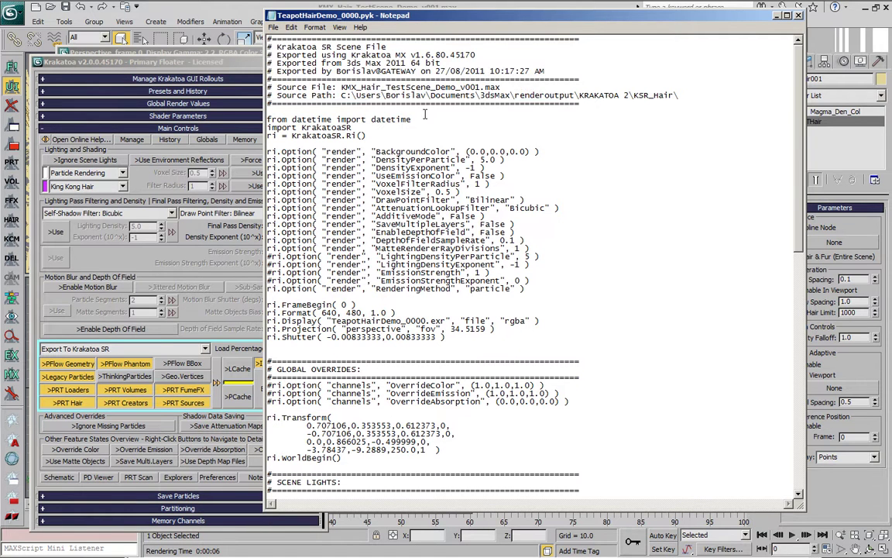
Review the KrakatoaSR import, the ri object creation, and the DrawPointFilter and AttenuationLookupFilter options in TeapotHairDemo_0000.pyk
{"action": "double_click", "coordinate": [325, 128]}
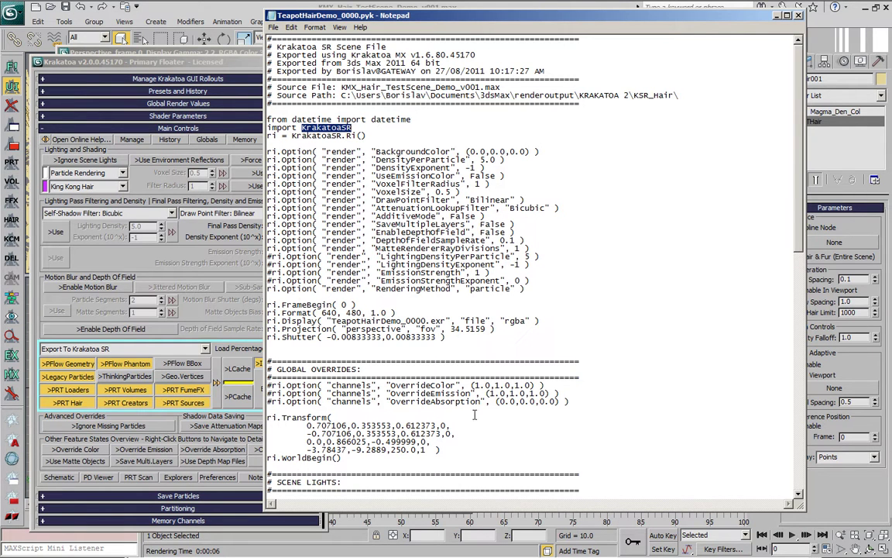
{"action": "left_click", "coordinate": [348, 133]}
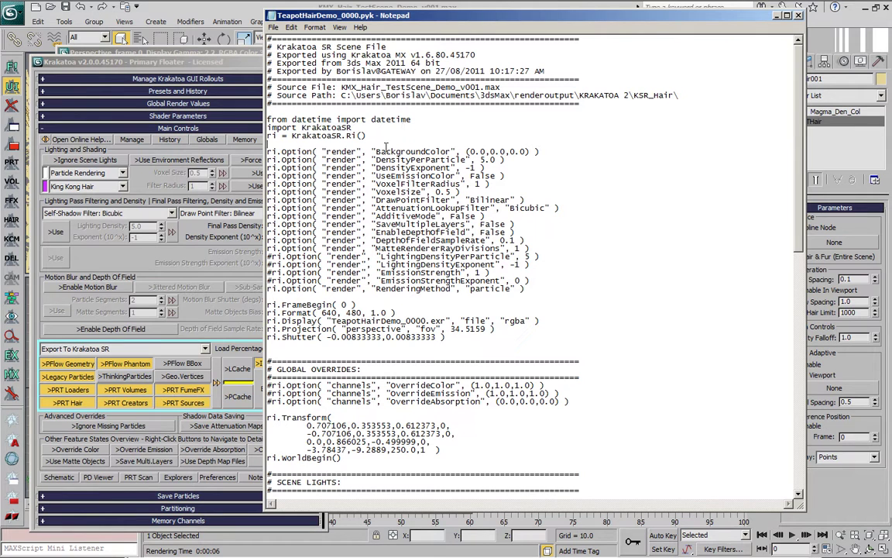
{"action": "left_click_drag", "start_coordinate": [381, 136], "coordinate": [267, 136]}
{"action": "left_click", "coordinate": [334, 136]}
{"action": "left_click", "coordinate": [557, 264]}
{"action": "left_click_drag", "start_coordinate": [564, 207], "coordinate": [271, 201]}
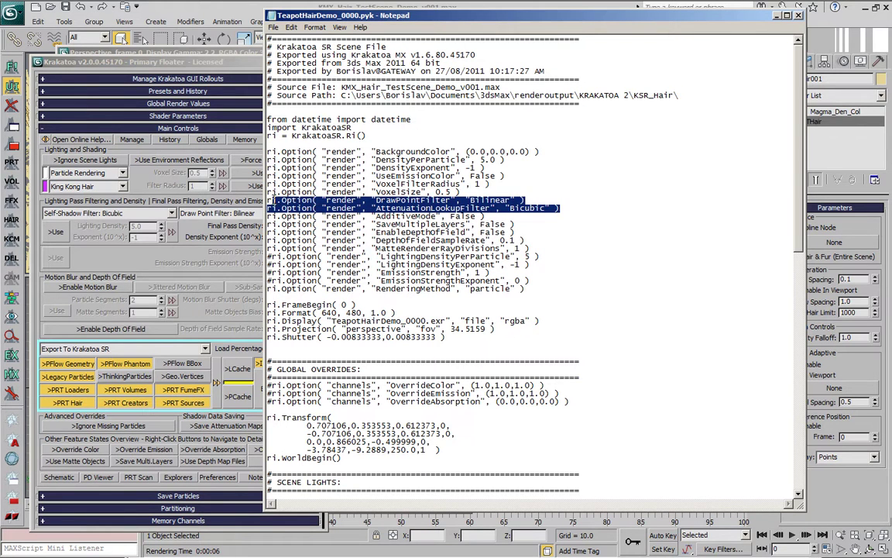
{"action": "left_click", "coordinate": [563, 232]}
Examine the frame setup lines of the scene file, highlighting the perspective projection and the shutter setting
{"action": "scroll", "coordinate": [556, 250], "scroll_direction": "down", "scroll_amount": 1}
{"action": "scroll", "coordinate": [556, 250], "scroll_direction": "down", "scroll_amount": 2}
{"action": "left_click", "coordinate": [461, 264]}
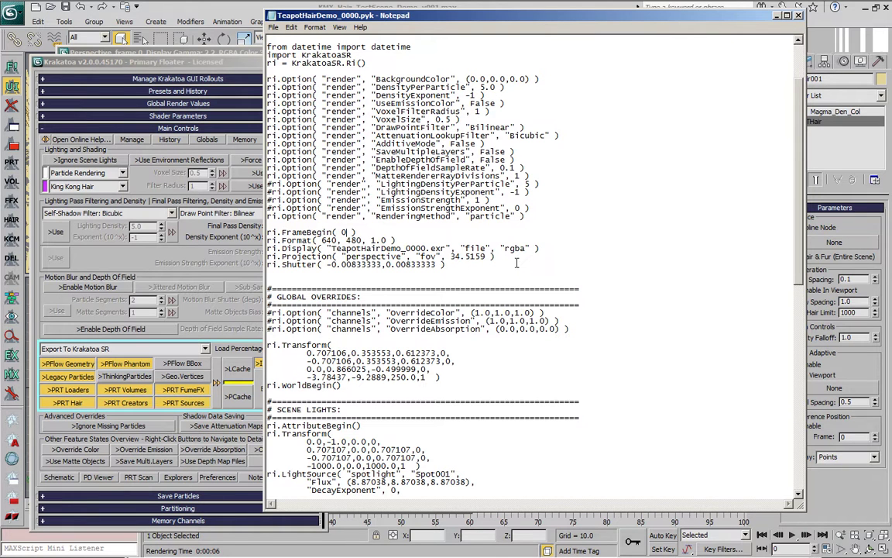
{"action": "left_click_drag", "start_coordinate": [498, 257], "coordinate": [265, 257]}
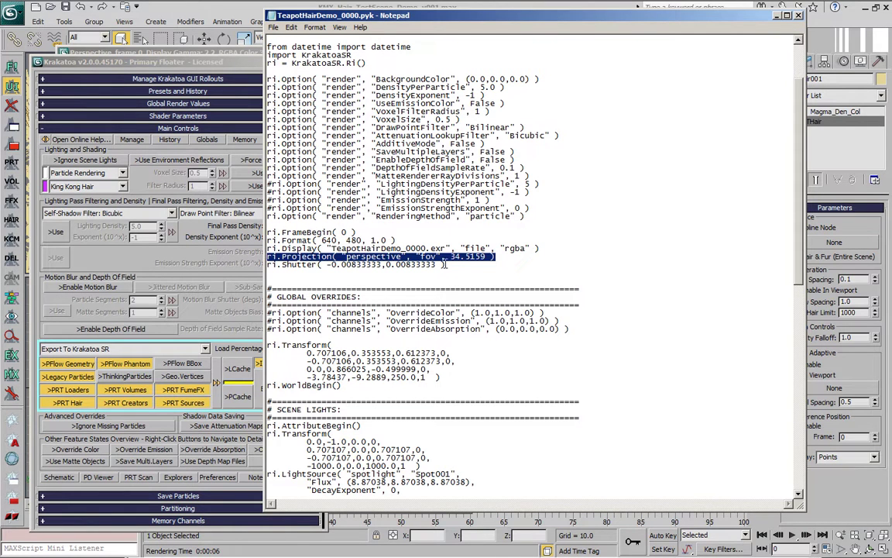
{"action": "left_click", "coordinate": [502, 257]}
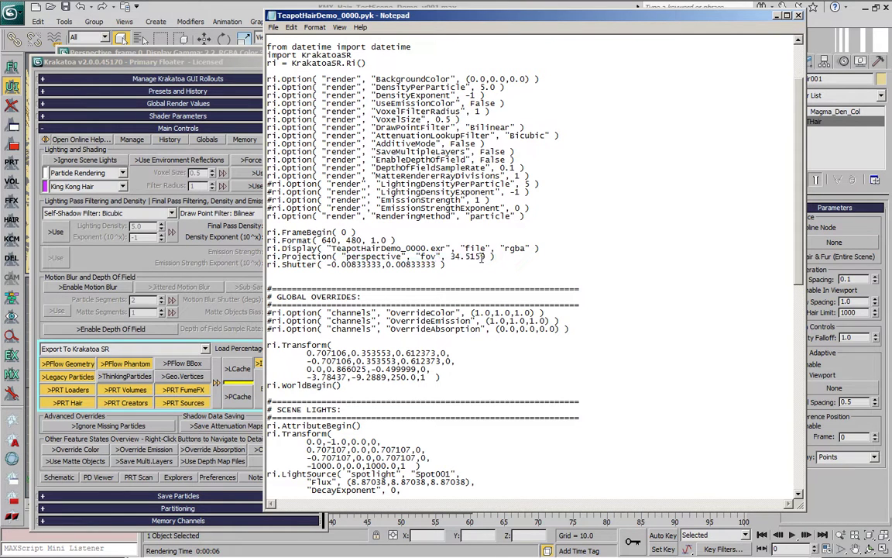
{"action": "left_click_drag", "start_coordinate": [448, 264], "coordinate": [268, 264]}
{"action": "left_click", "coordinate": [268, 273]}
{"action": "scroll", "coordinate": [481, 274], "scroll_direction": "down", "scroll_amount": 3}
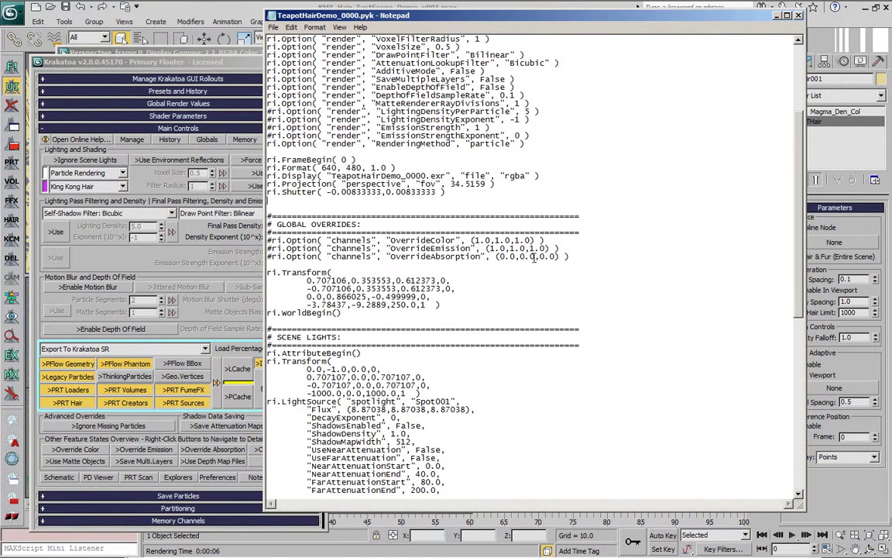
Compare the commented-out global override lines in the scene file with Krakatoa's Global Render Values, and return to the file
{"action": "left_click_drag", "start_coordinate": [570, 257], "coordinate": [258, 240]}
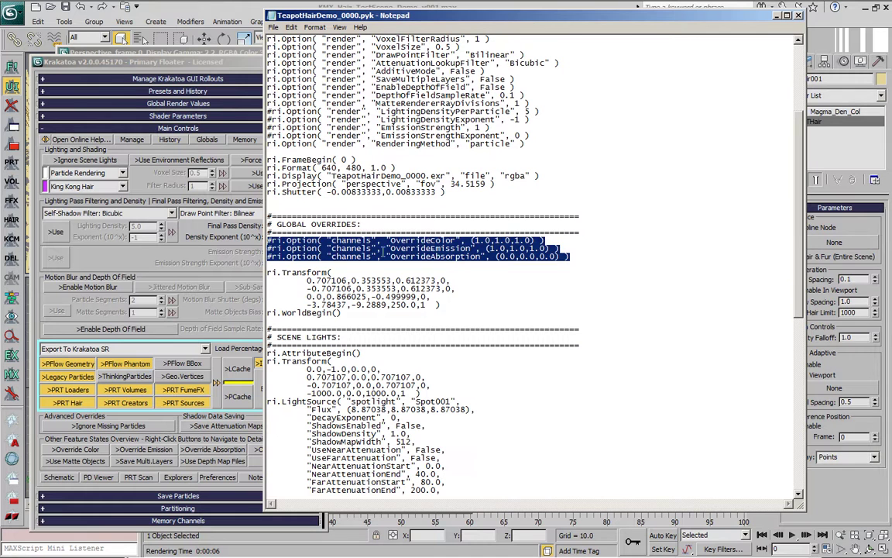
{"action": "left_click", "coordinate": [581, 242]}
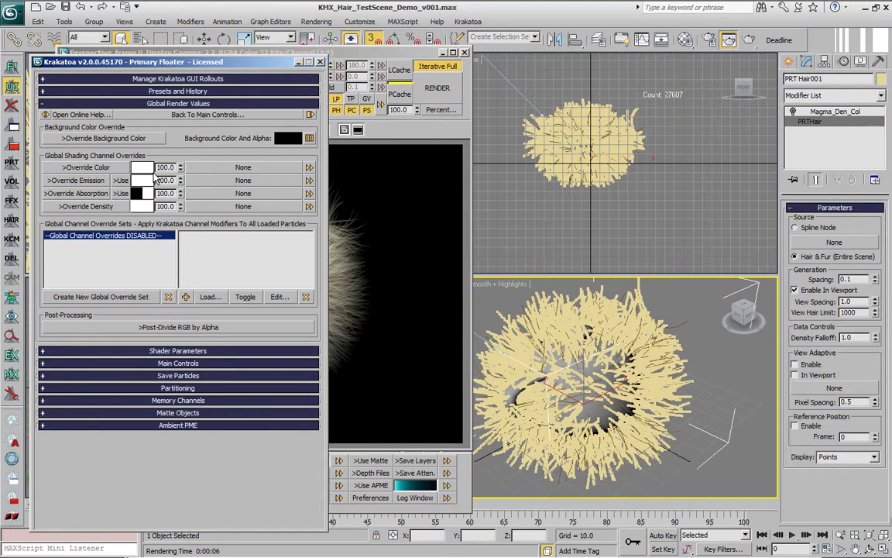
{"action": "key", "text": "alt+Tab"}
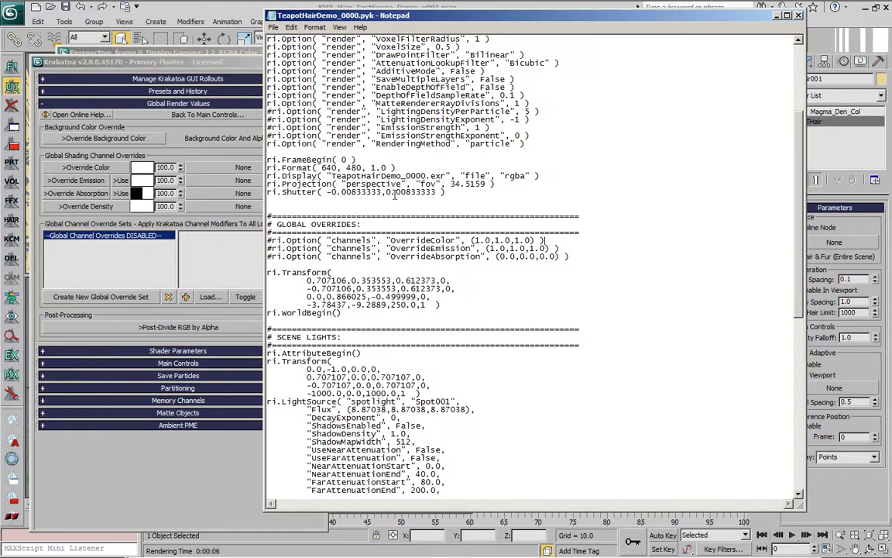
Uncomment the OverrideColor line in the global overrides section, and undo that edit
{"action": "left_click_drag", "start_coordinate": [272, 241], "coordinate": [267, 241]}
{"action": "key", "text": "Delete"}
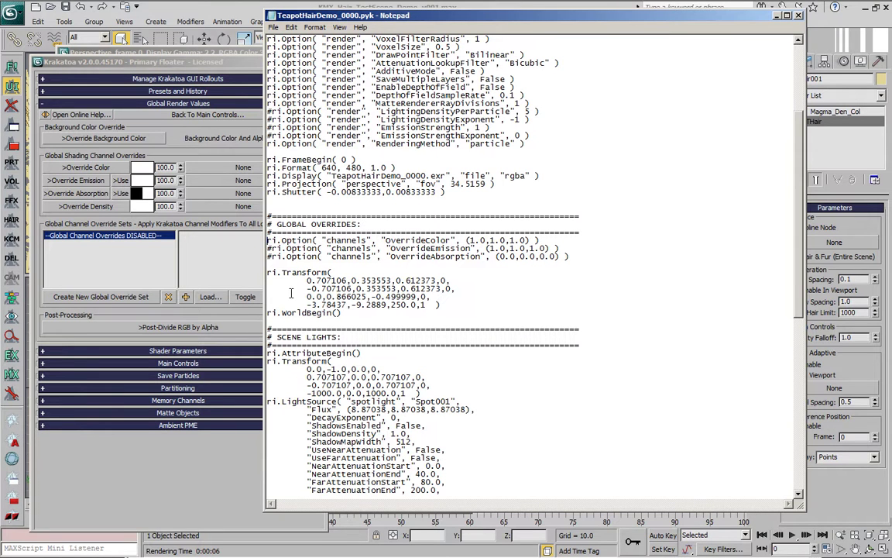
{"action": "key", "text": "ctrl+z"}
Examine the transform matrix below the global overrides and the ri.WorldBegin() call in the scene file
{"action": "scroll", "coordinate": [480, 302], "scroll_direction": "down", "scroll_amount": 1}
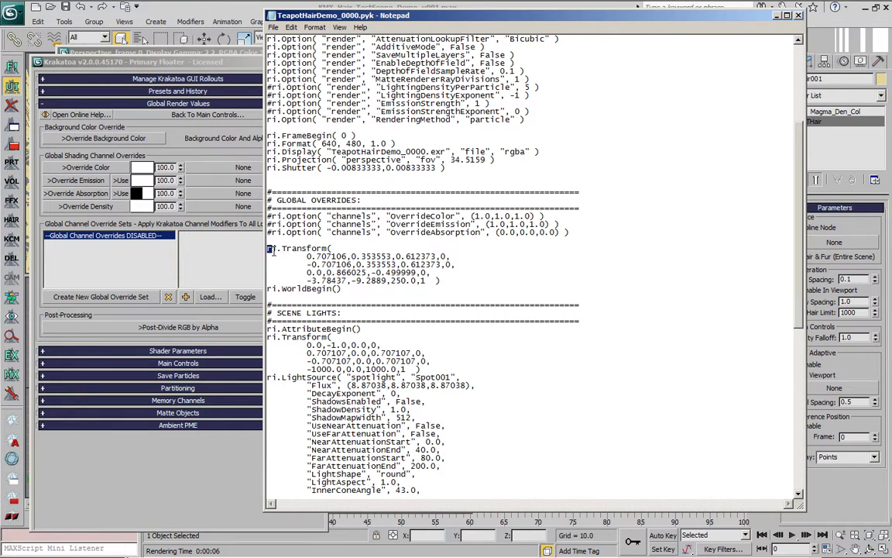
{"action": "left_click_drag", "start_coordinate": [267, 248], "coordinate": [449, 280]}
{"action": "left_click", "coordinate": [379, 287]}
{"action": "left_click_drag", "start_coordinate": [343, 288], "coordinate": [267, 288]}
{"action": "left_click", "coordinate": [360, 288]}
Look over the scene lights section with the Spot001 spotlight, and highlight the King Kong Hair surface shader parameters
{"action": "scroll", "coordinate": [360, 288], "scroll_direction": "down", "scroll_amount": 2}
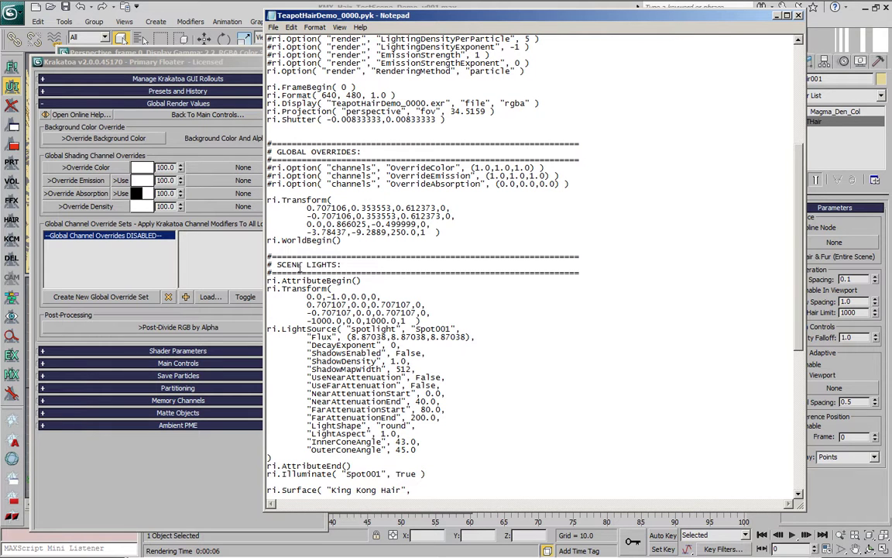
{"action": "scroll", "coordinate": [406, 277], "scroll_direction": "down", "scroll_amount": 2}
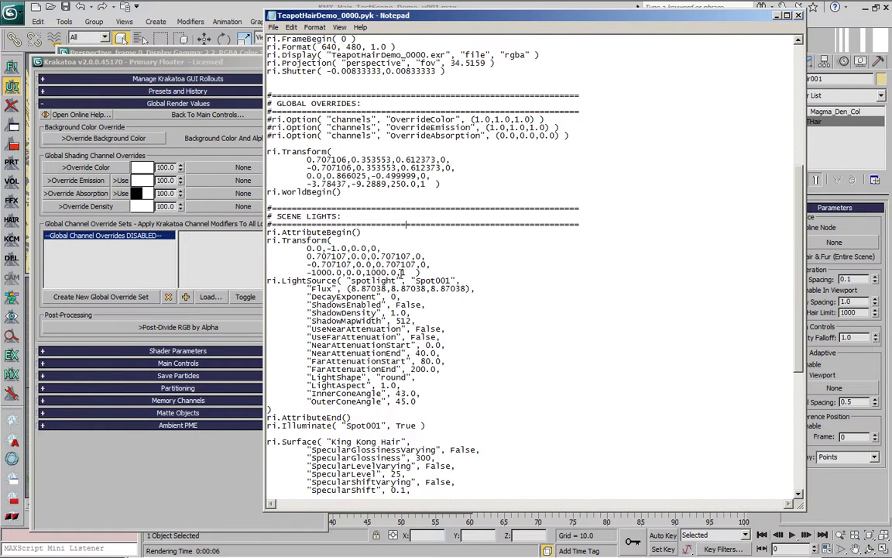
{"action": "left_click", "coordinate": [405, 225]}
{"action": "scroll", "coordinate": [457, 281], "scroll_direction": "down", "scroll_amount": 8}
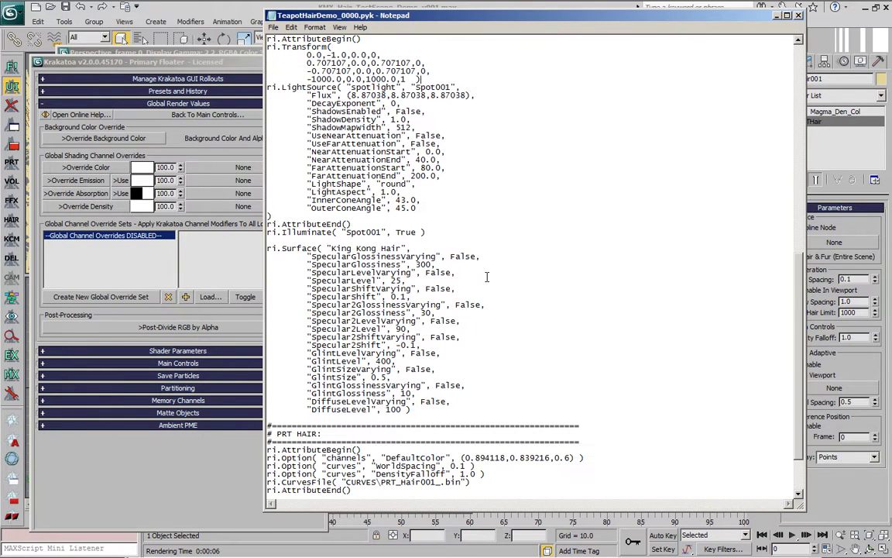
{"action": "left_click_drag", "start_coordinate": [413, 409], "coordinate": [242, 255]}
{"action": "left_click", "coordinate": [505, 342]}
Examine the PRT HAIR section of the scene file, highlighting the CurvesFile reference and the DensityFalloff option
{"action": "scroll", "coordinate": [505, 341], "scroll_direction": "down", "scroll_amount": 3}
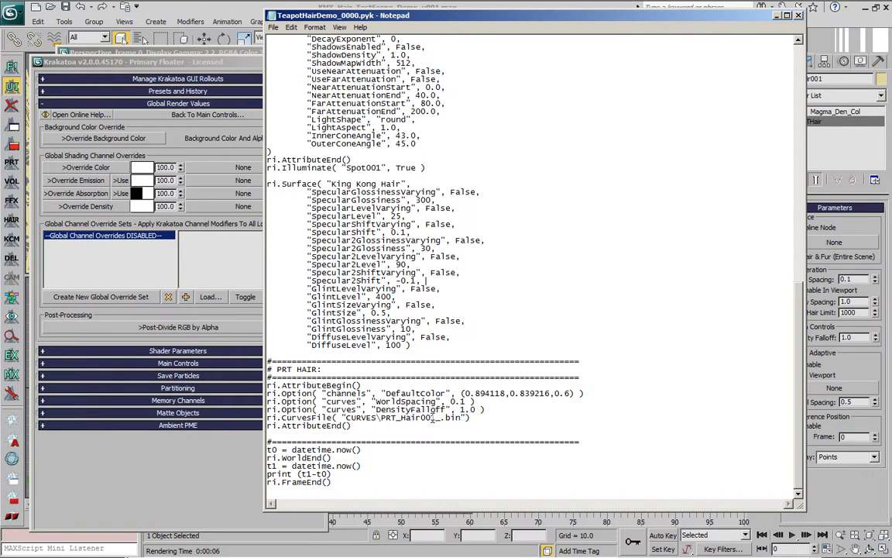
{"action": "left_click_drag", "start_coordinate": [496, 419], "coordinate": [263, 419]}
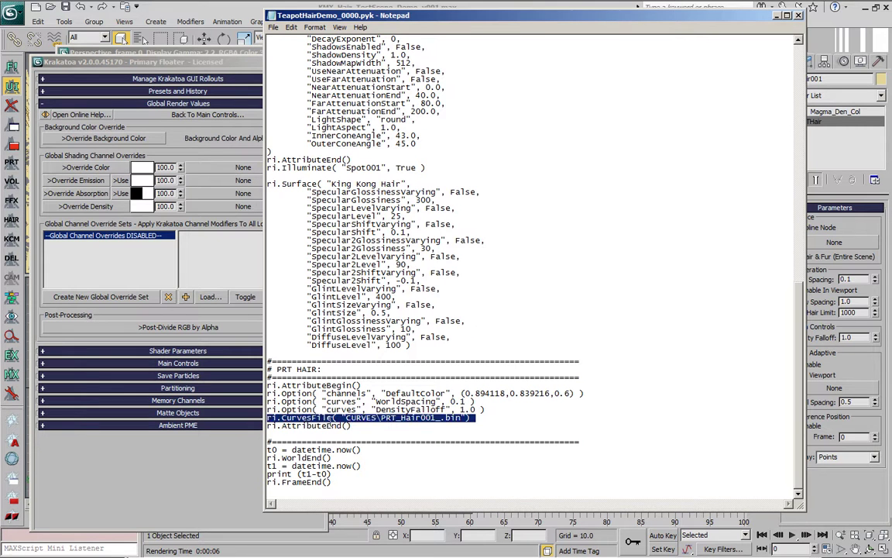
{"action": "left_click", "coordinate": [371, 426]}
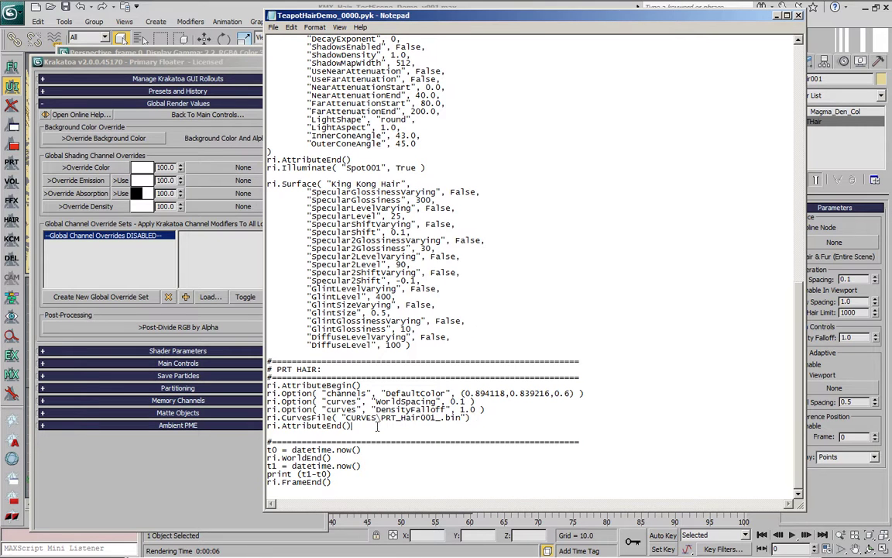
{"action": "left_click", "coordinate": [472, 401]}
{"action": "left_click_drag", "start_coordinate": [486, 409], "coordinate": [252, 409]}
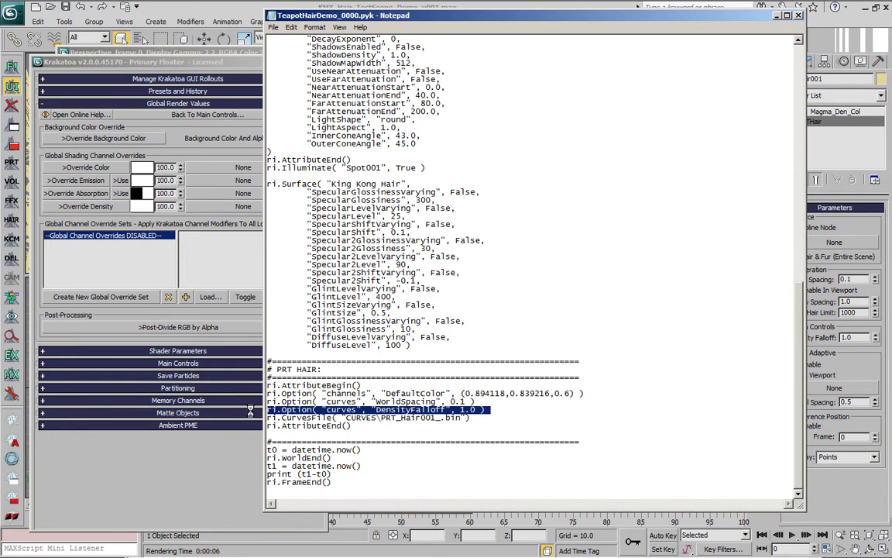
{"action": "left_click", "coordinate": [484, 423]}
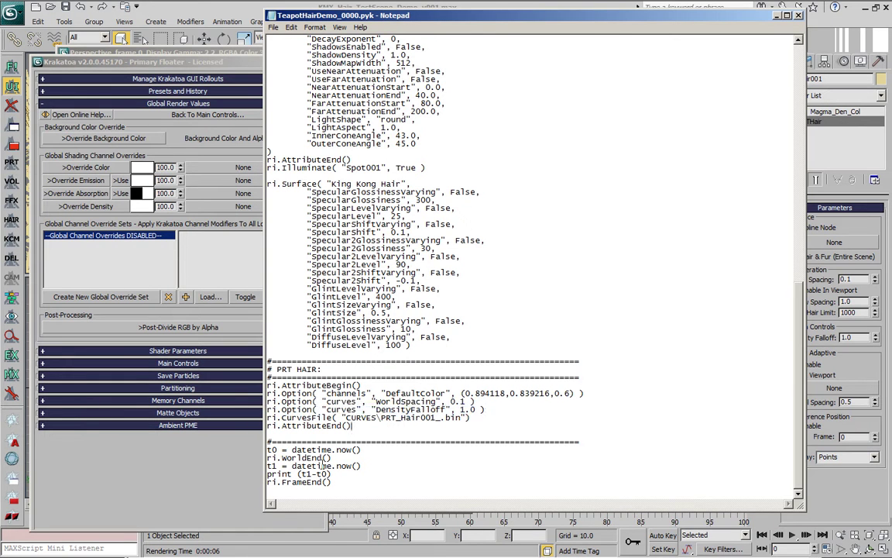
Review the ri.WorldEnd() call and the render time print line, and close the scene file without saving changes
{"action": "left_click_drag", "start_coordinate": [332, 458], "coordinate": [267, 458]}
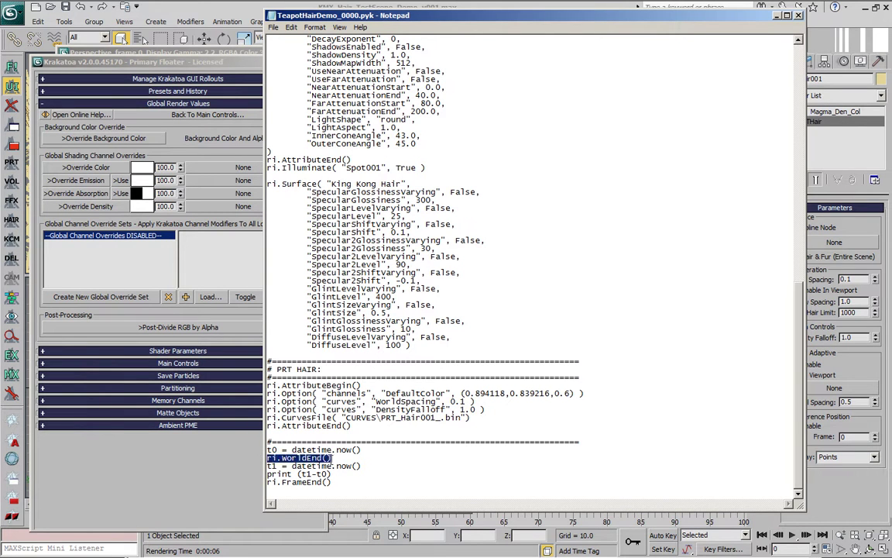
{"action": "left_click", "coordinate": [341, 458]}
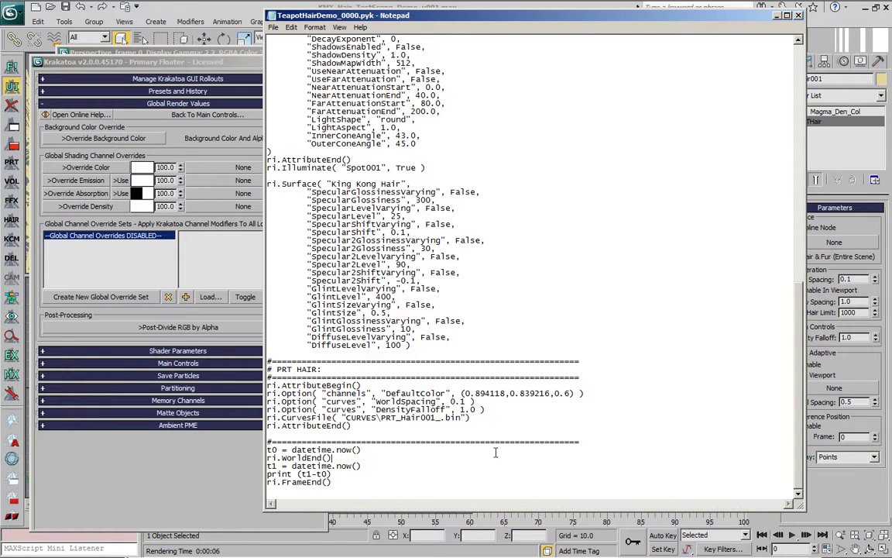
{"action": "left_click_drag", "start_coordinate": [333, 474], "coordinate": [236, 471]}
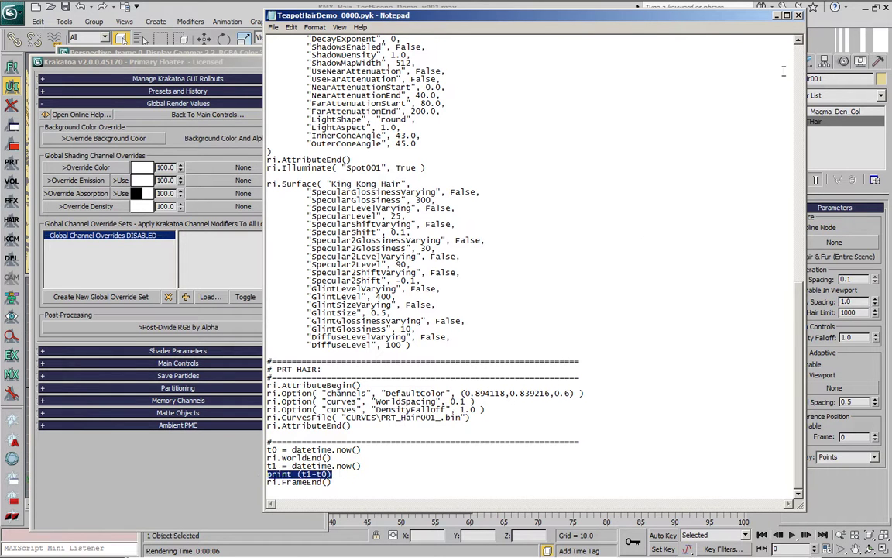
{"action": "left_click", "coordinate": [798, 16]}
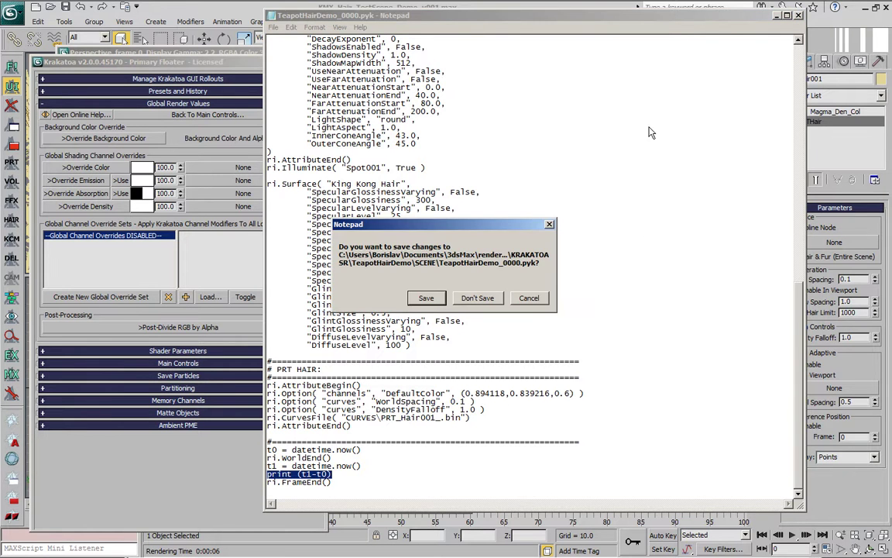
{"action": "left_click", "coordinate": [476, 300]}
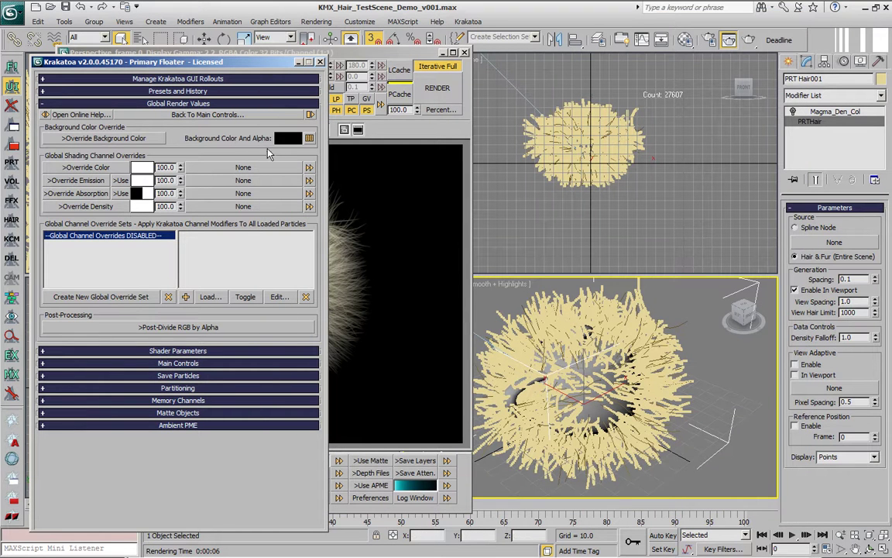
Return to Krakatoa's main controls, open the exported scene's rendered frame in the RAM Player, and move the player clear of the Krakatoa controls
{"action": "left_click", "coordinate": [227, 114]}
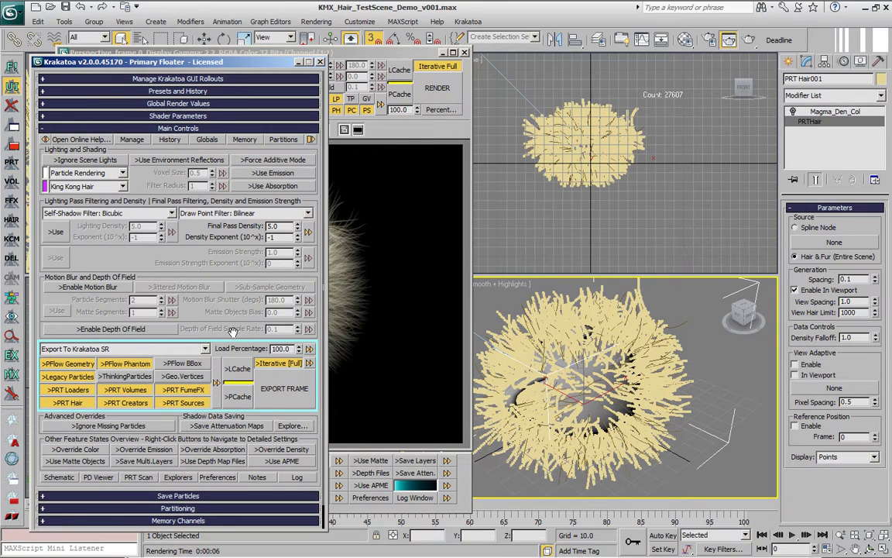
{"action": "right_click", "coordinate": [275, 392]}
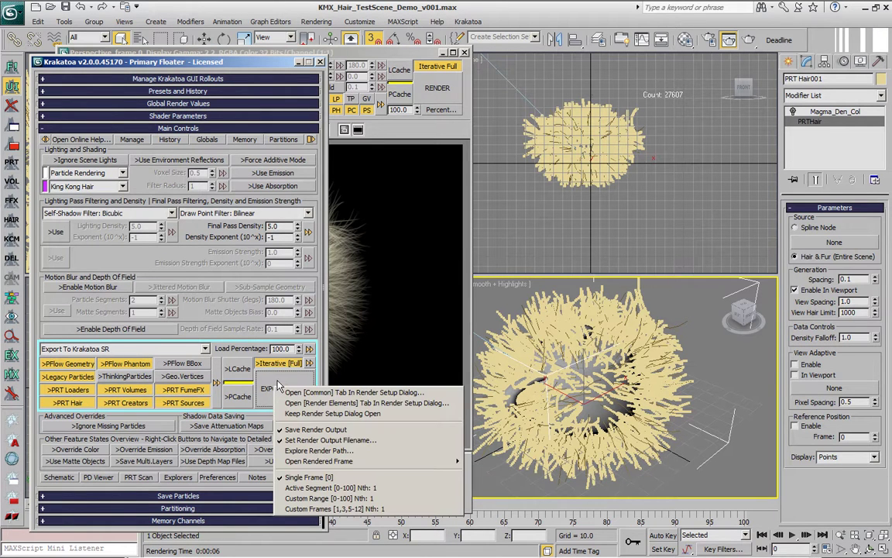
{"action": "mouse_move", "coordinate": [329, 462]}
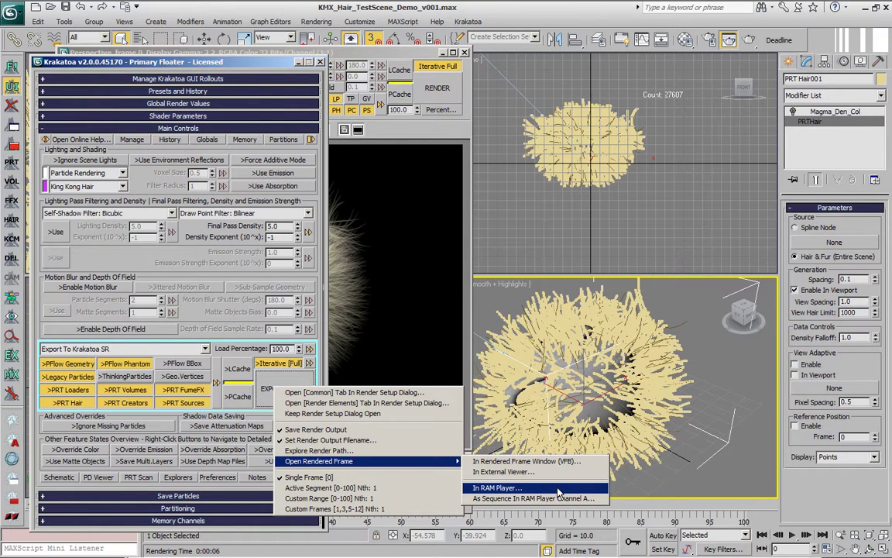
{"action": "left_click", "coordinate": [557, 491]}
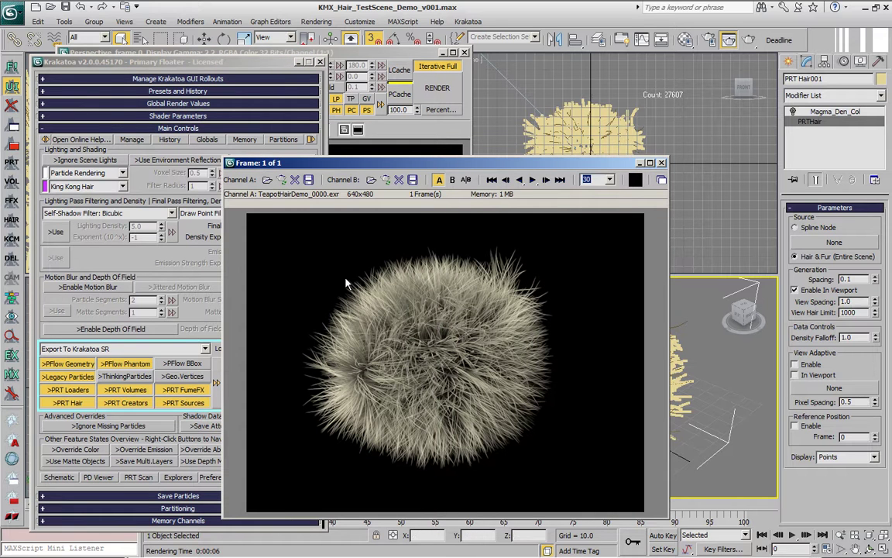
{"action": "left_click_drag", "start_coordinate": [556, 169], "coordinate": [715, 106]}
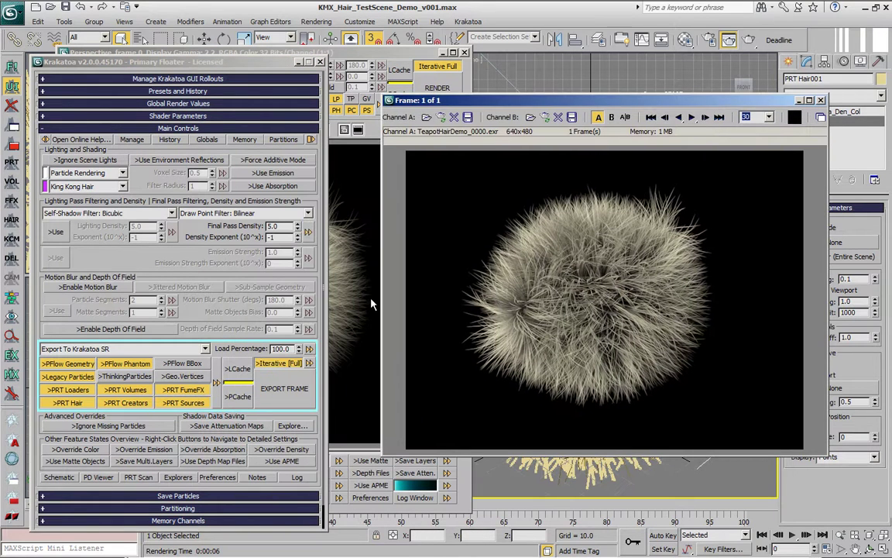
Switch Krakatoa's render mode to Render Scene Particles and render the current frame of the perspective view
{"action": "left_click", "coordinate": [155, 348]}
{"action": "left_click", "coordinate": [157, 361]}
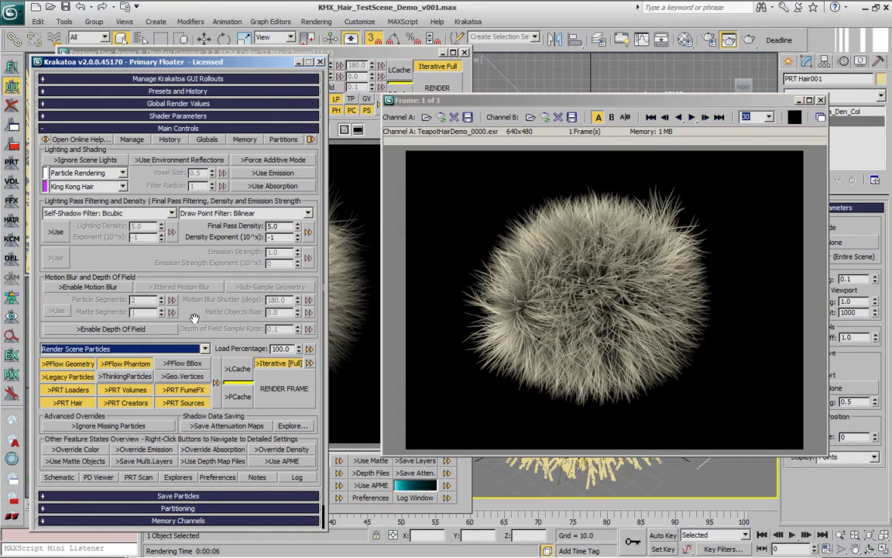
{"action": "key", "text": "shift+q"}
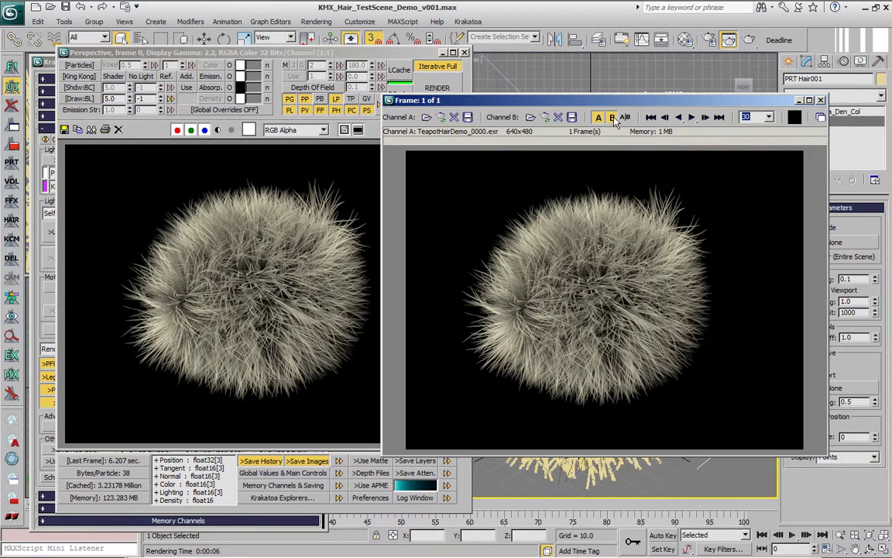
Load the last rendered image into Channel B of the RAM Player at 640x480, accepting the player configuration
{"action": "left_click", "coordinate": [612, 118]}
{"action": "left_click", "coordinate": [544, 120]}
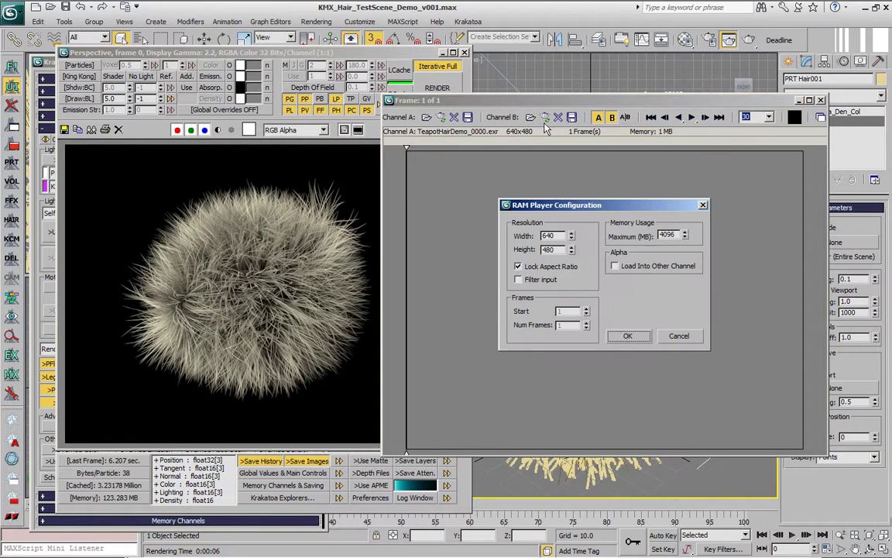
{"action": "left_click", "coordinate": [624, 336]}
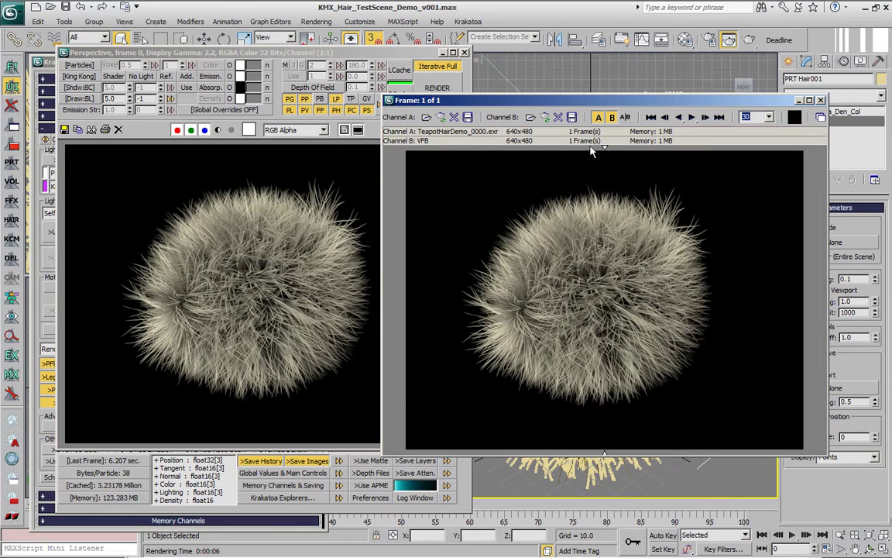